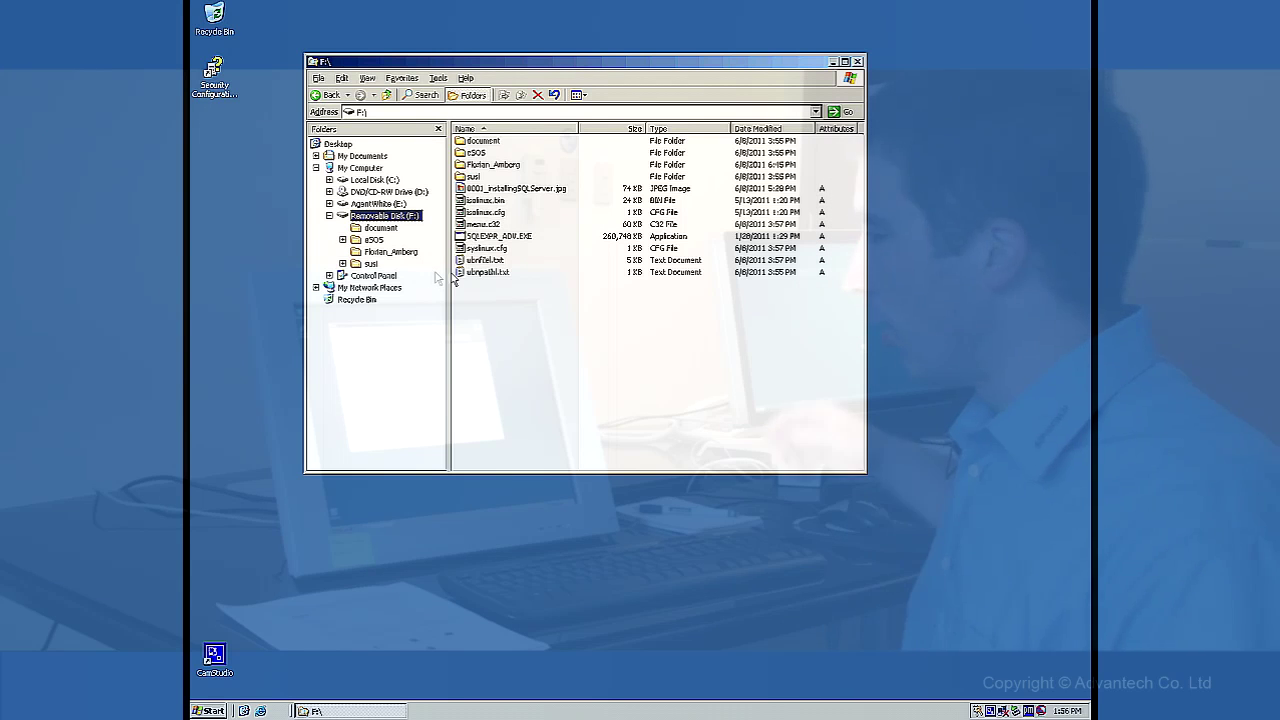
# Browse the folders on removable disk F: and launch the SQLEXPR.EXE installer from susi\server\sql
pyautogui.click(390, 228)
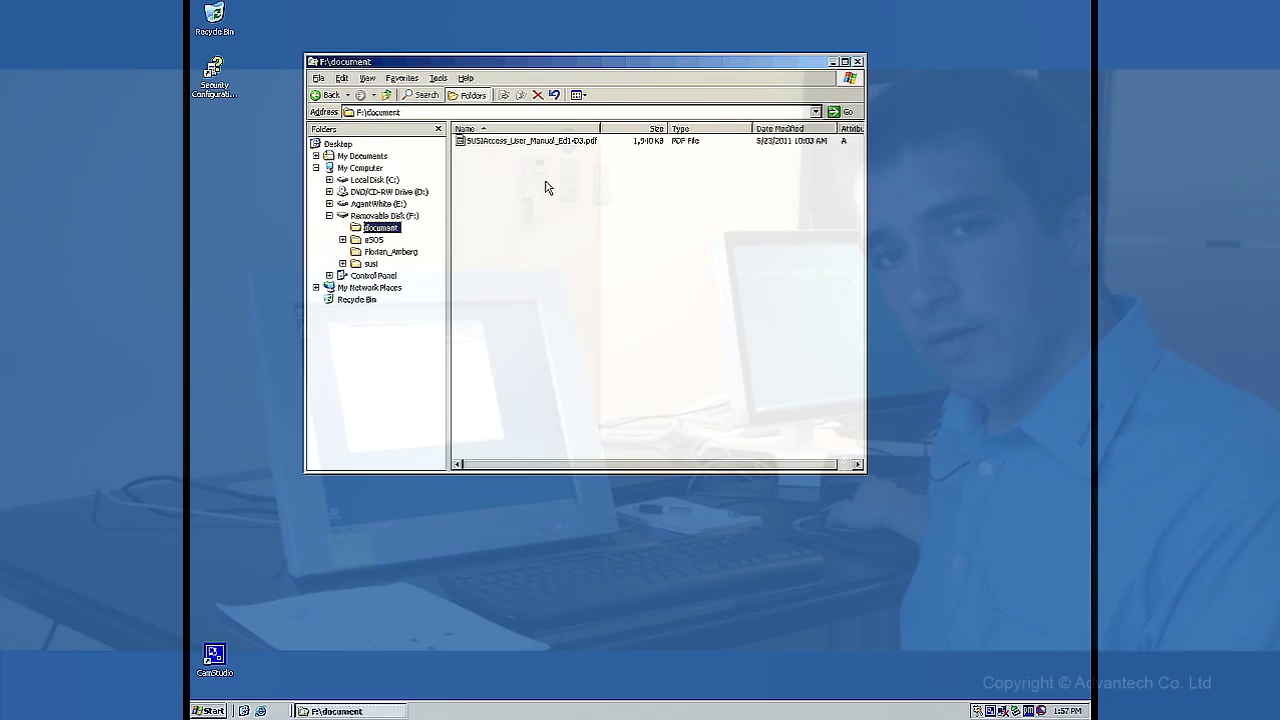
pyautogui.click(374, 241)
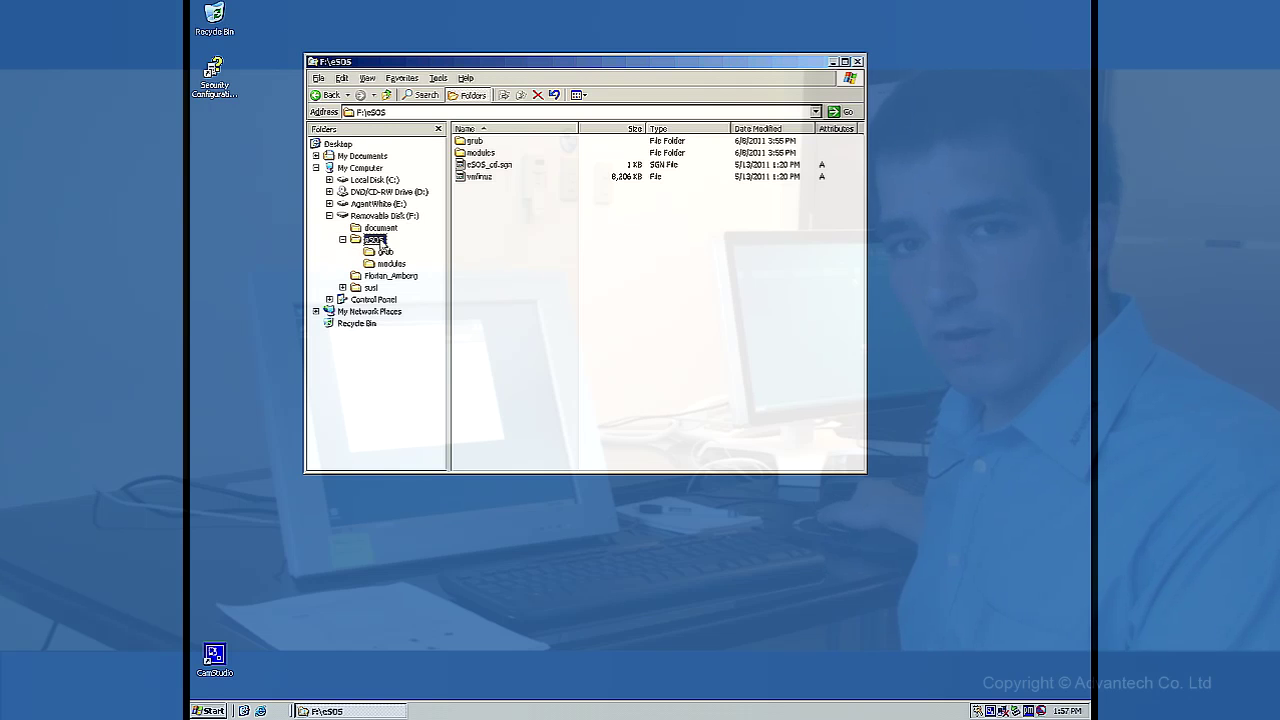
pyautogui.click(366, 288)
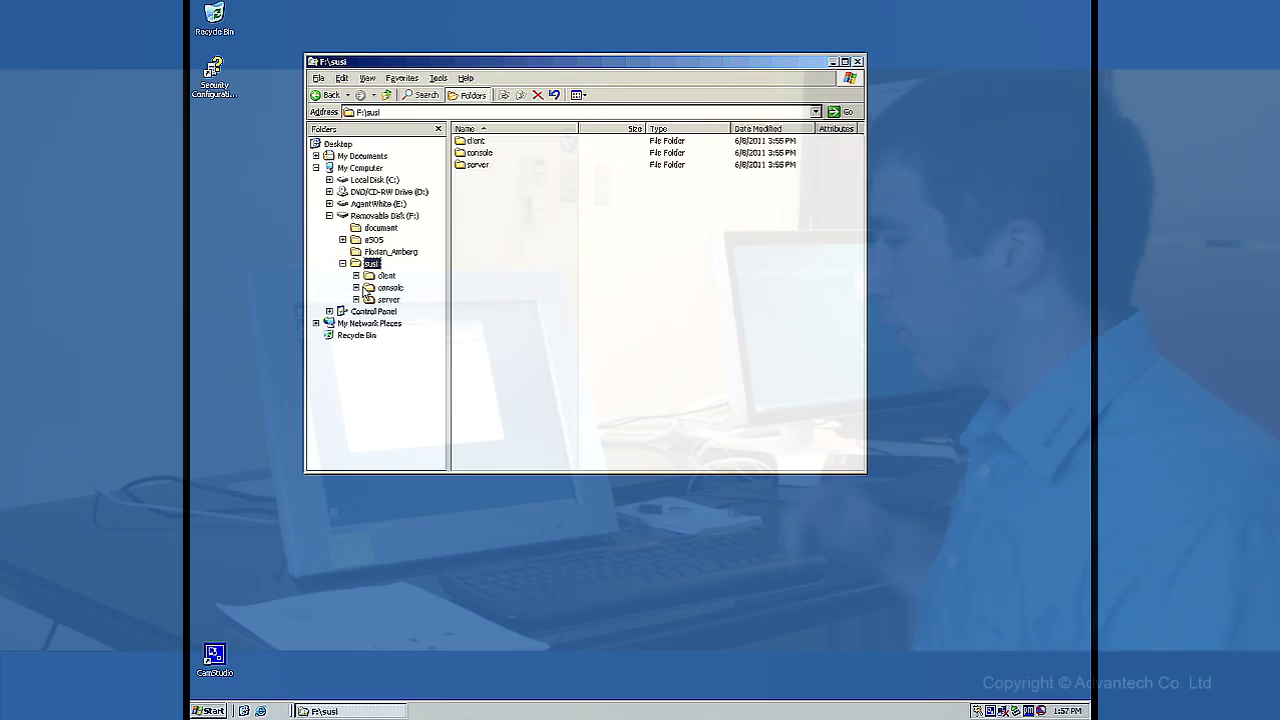
pyautogui.click(389, 300)
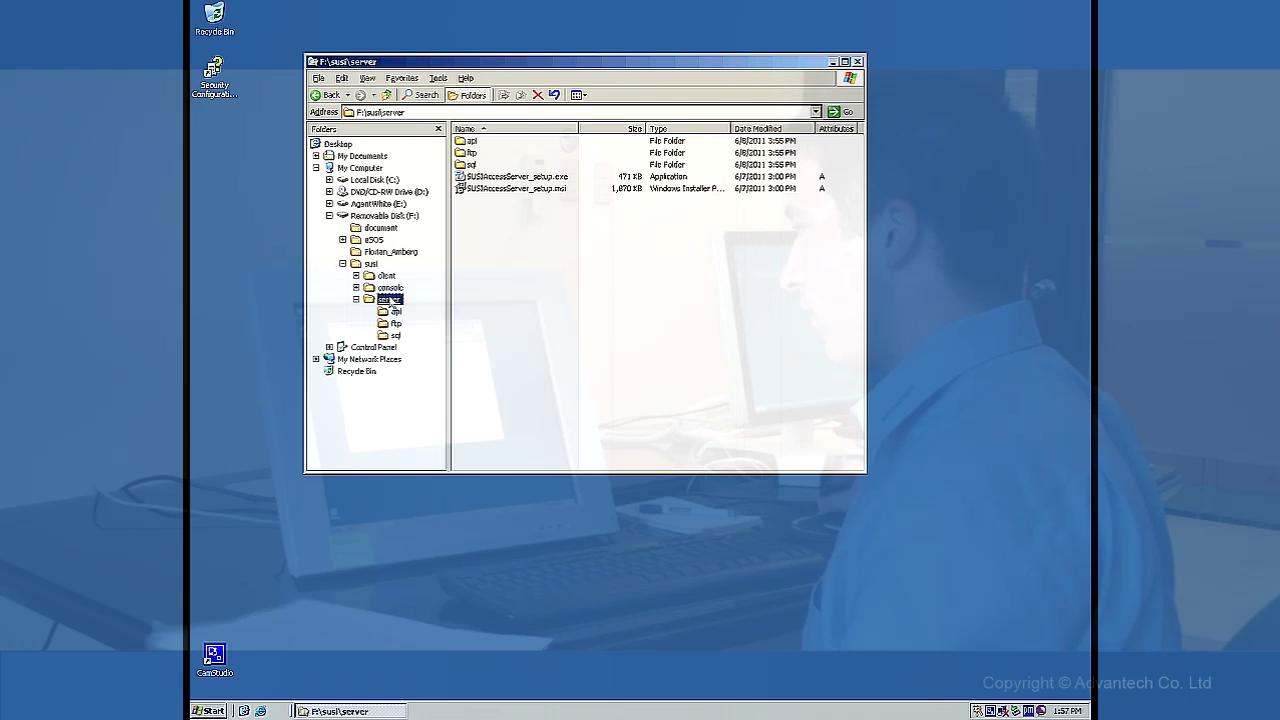
pyautogui.doubleClick(472, 164)
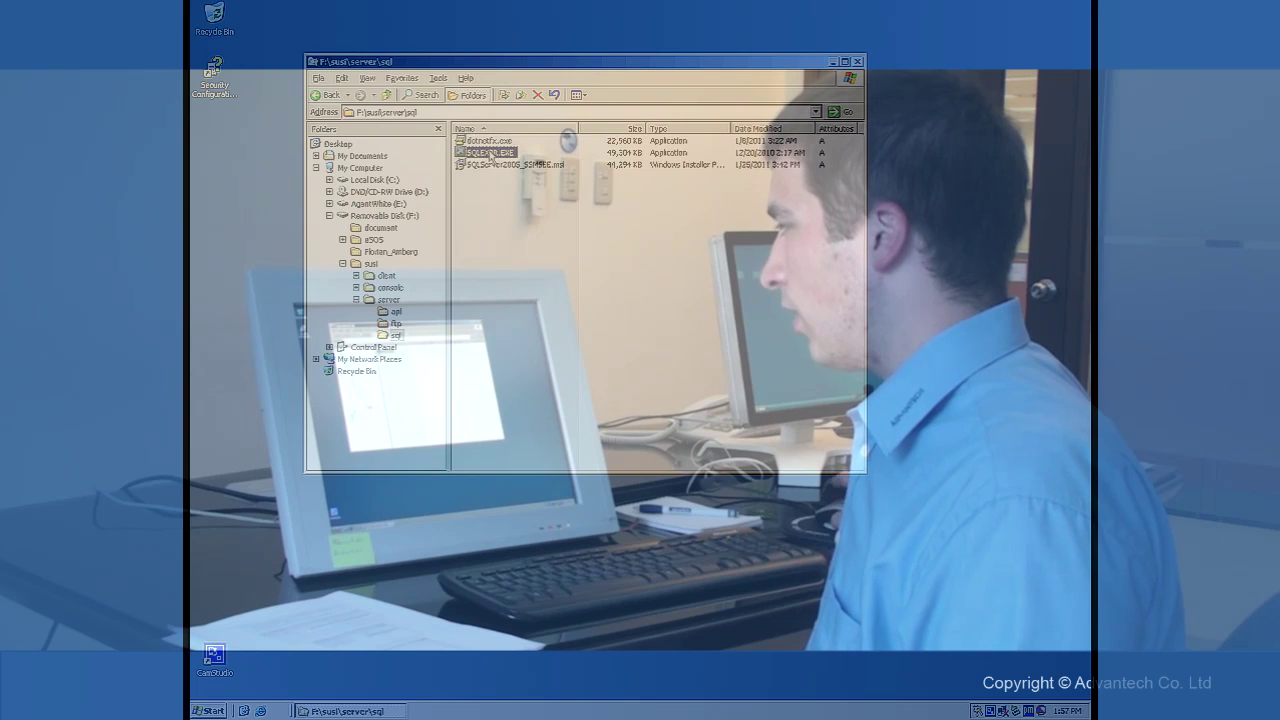
pyautogui.doubleClick(490, 154)
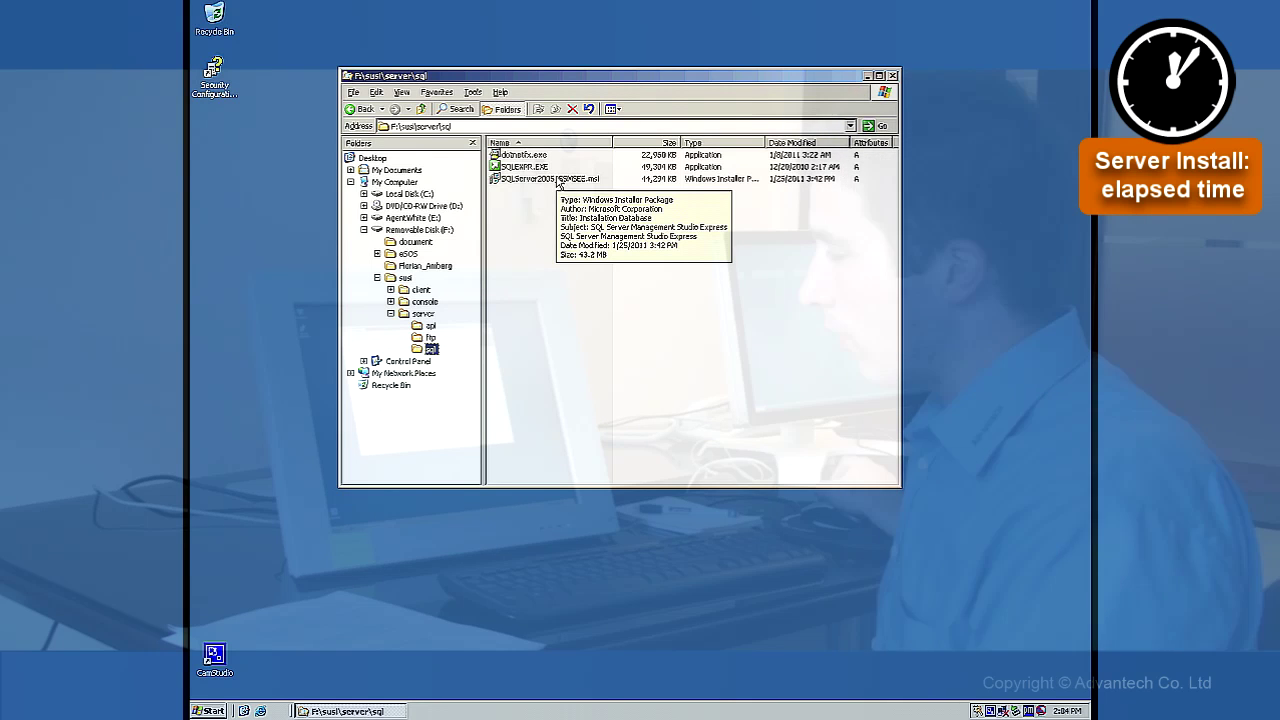
# Run SQLServer2005_SSMSEE.msi from the sql folder and accept the license terms of Management Studio Express
pyautogui.click(541, 181)
pyautogui.doubleClick(541, 181)
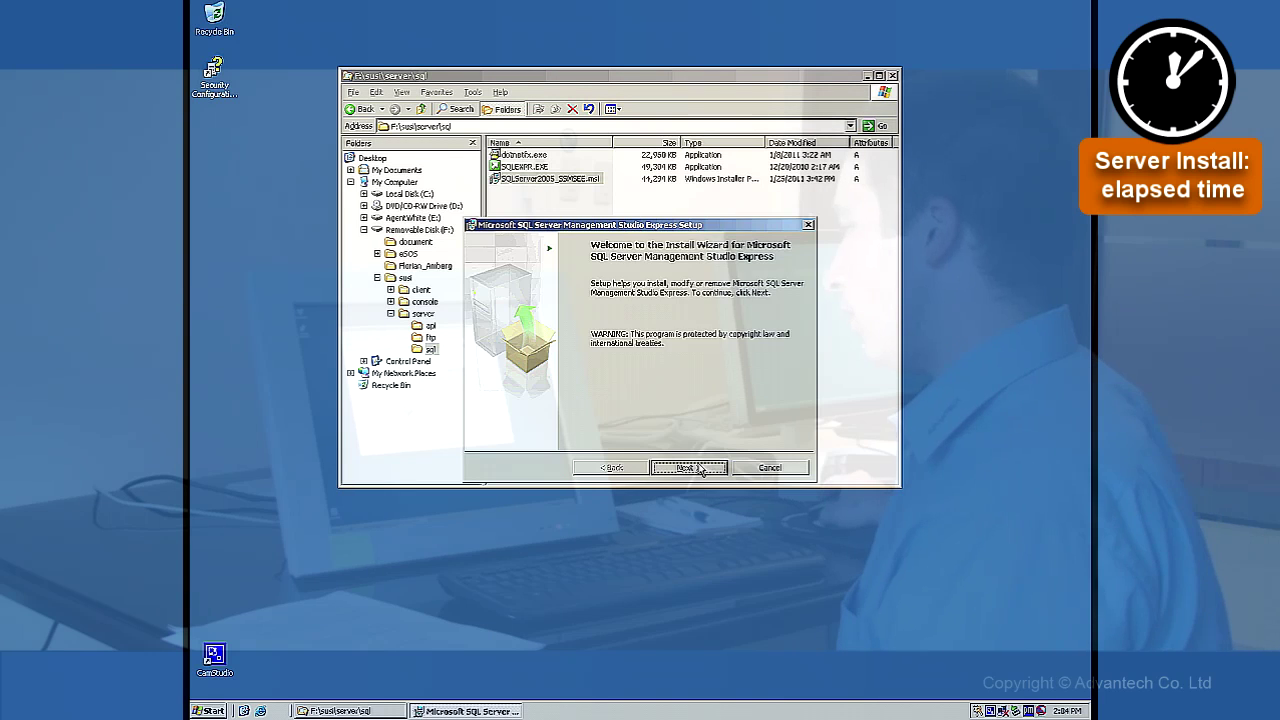
pyautogui.click(698, 468)
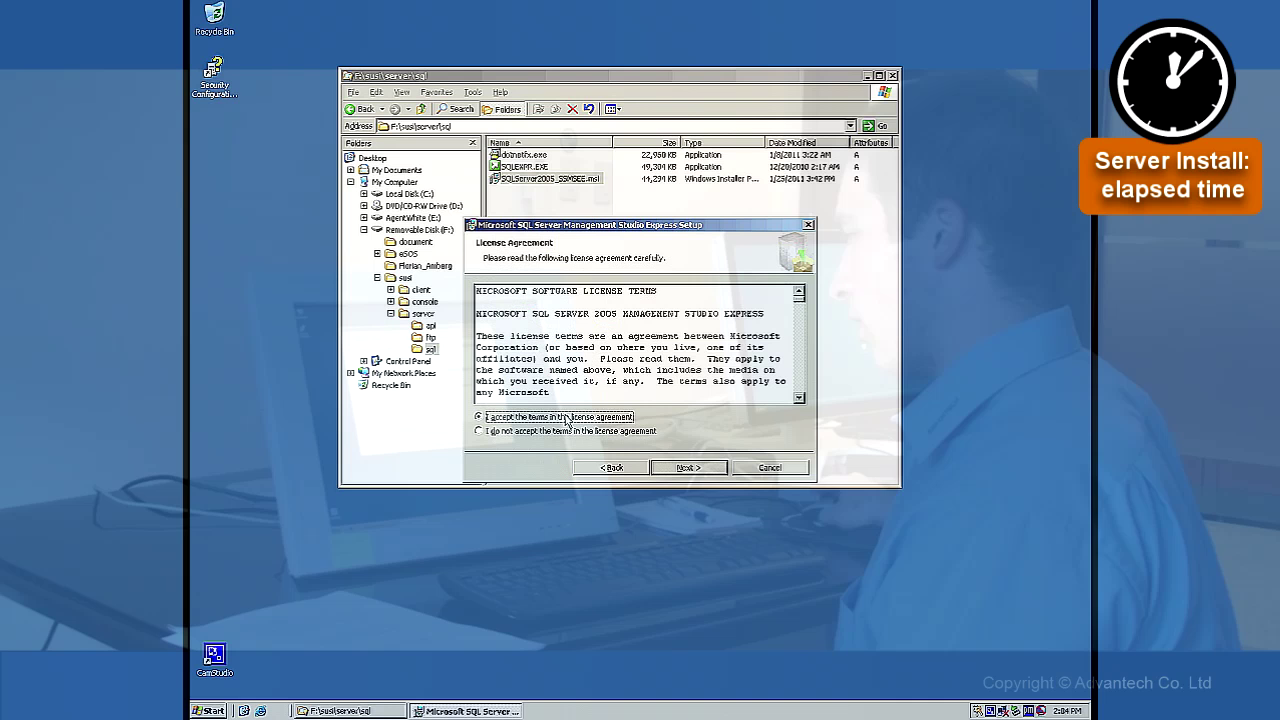
pyautogui.click(690, 469)
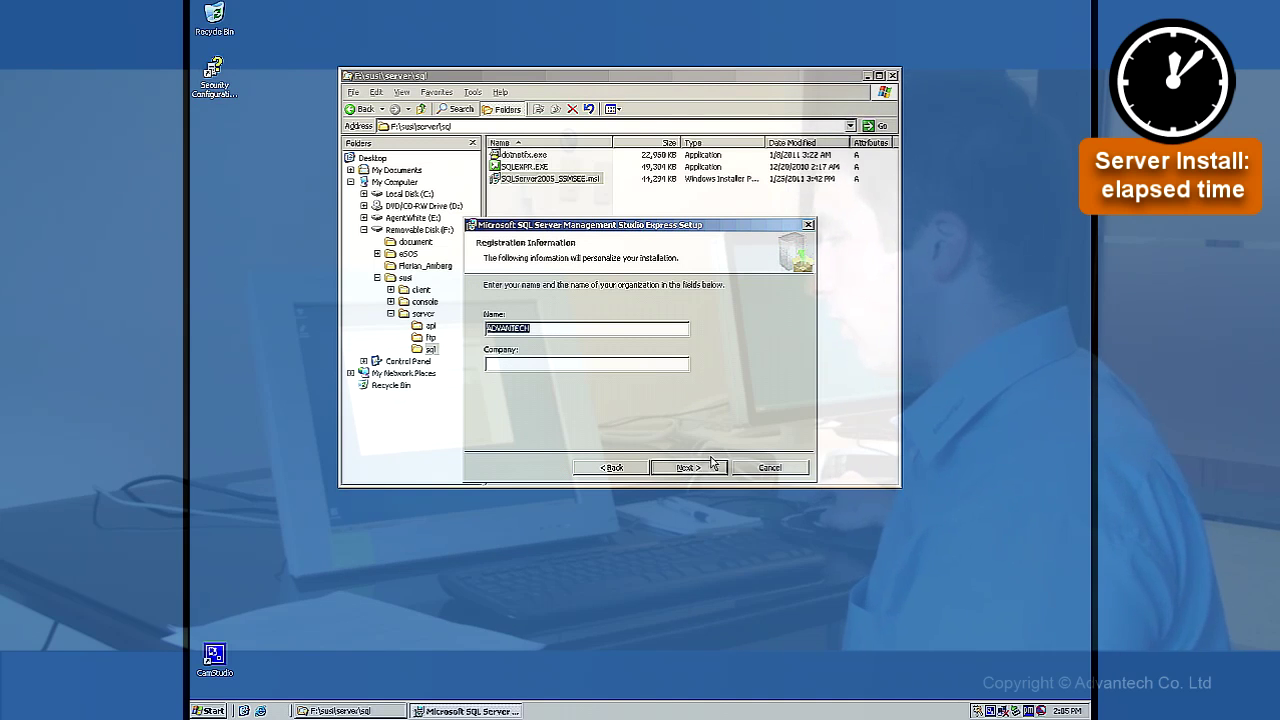
# Install SQL Server Management Studio Express with the default registration information, features and installation path, and finish the setup
pyautogui.click(712, 466)
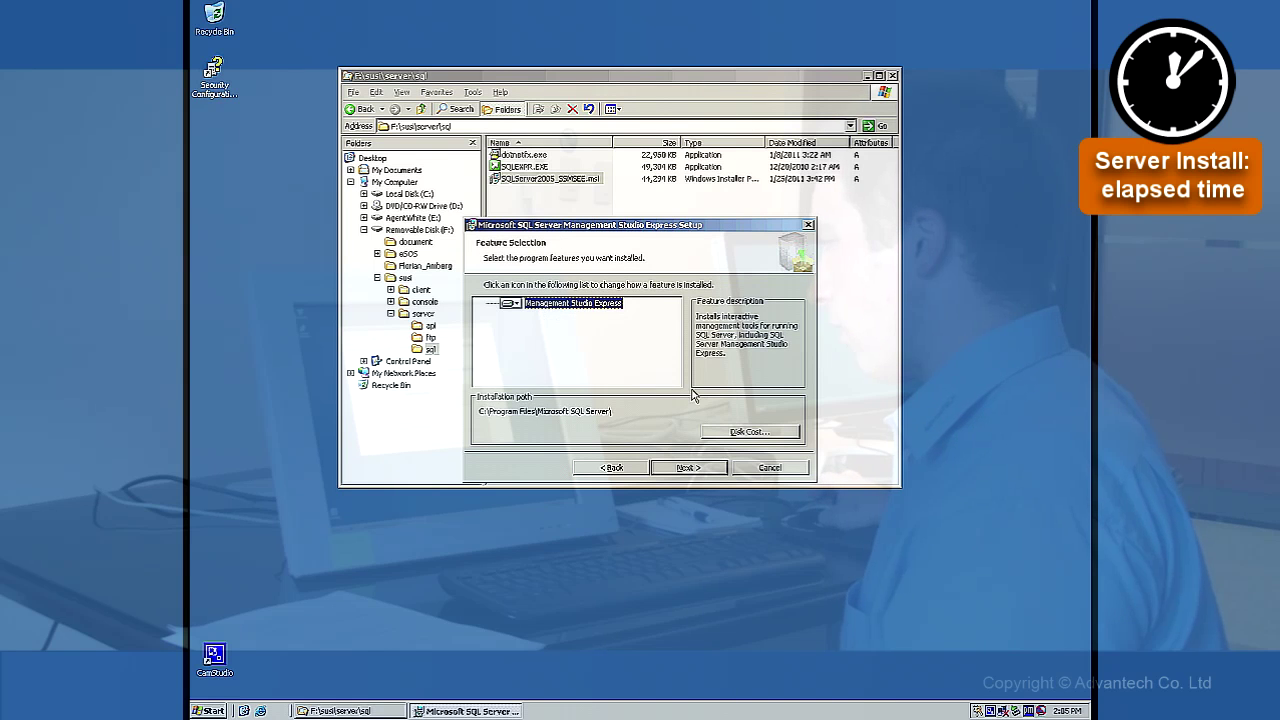
pyautogui.click(705, 469)
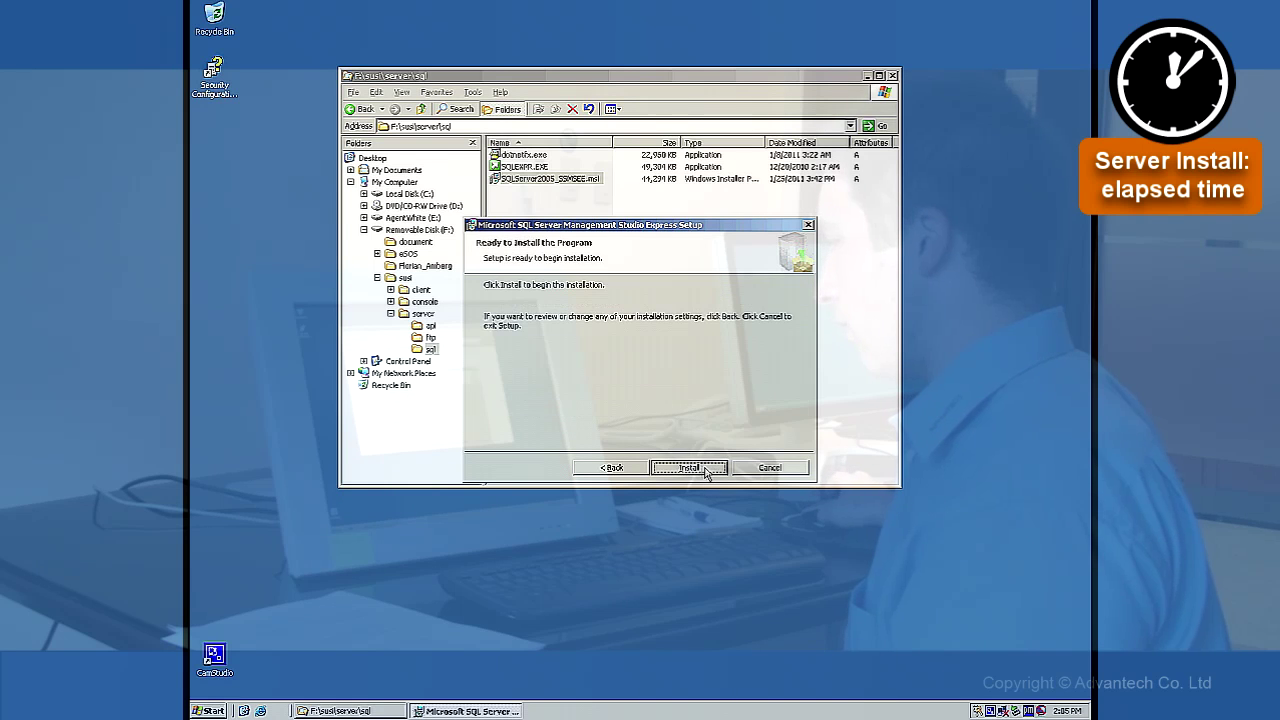
pyautogui.click(706, 470)
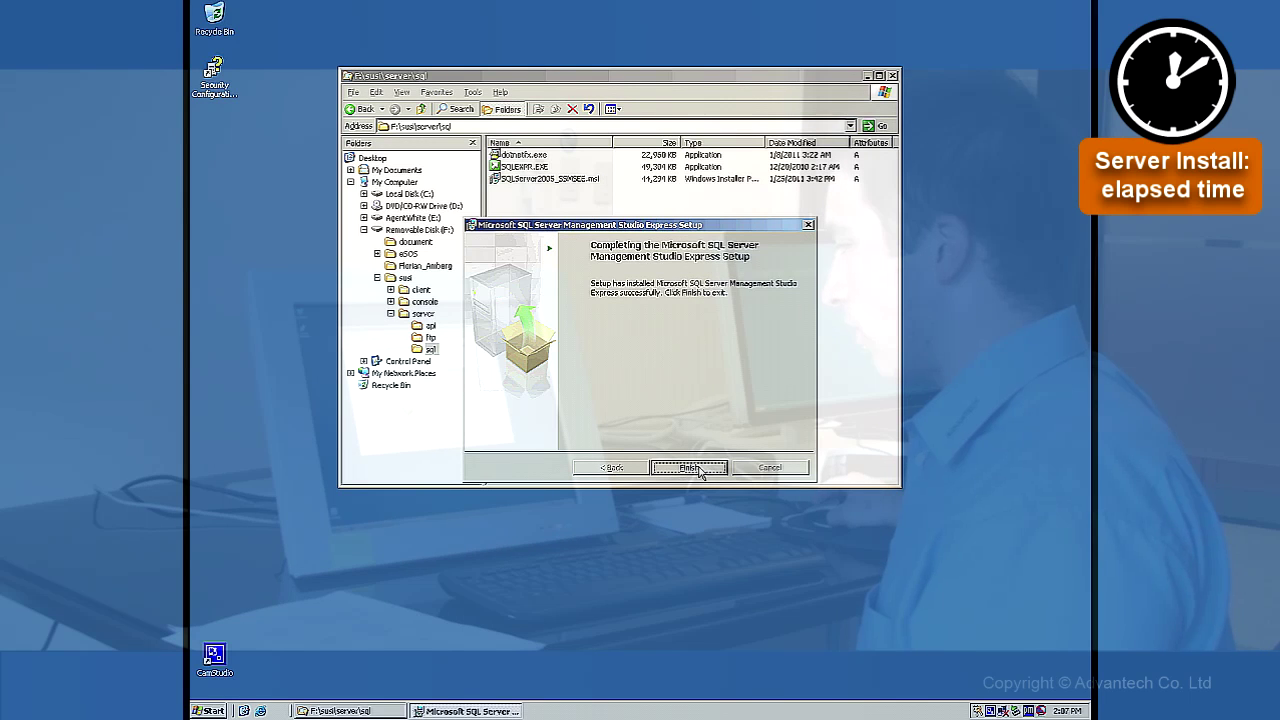
pyautogui.click(689, 467)
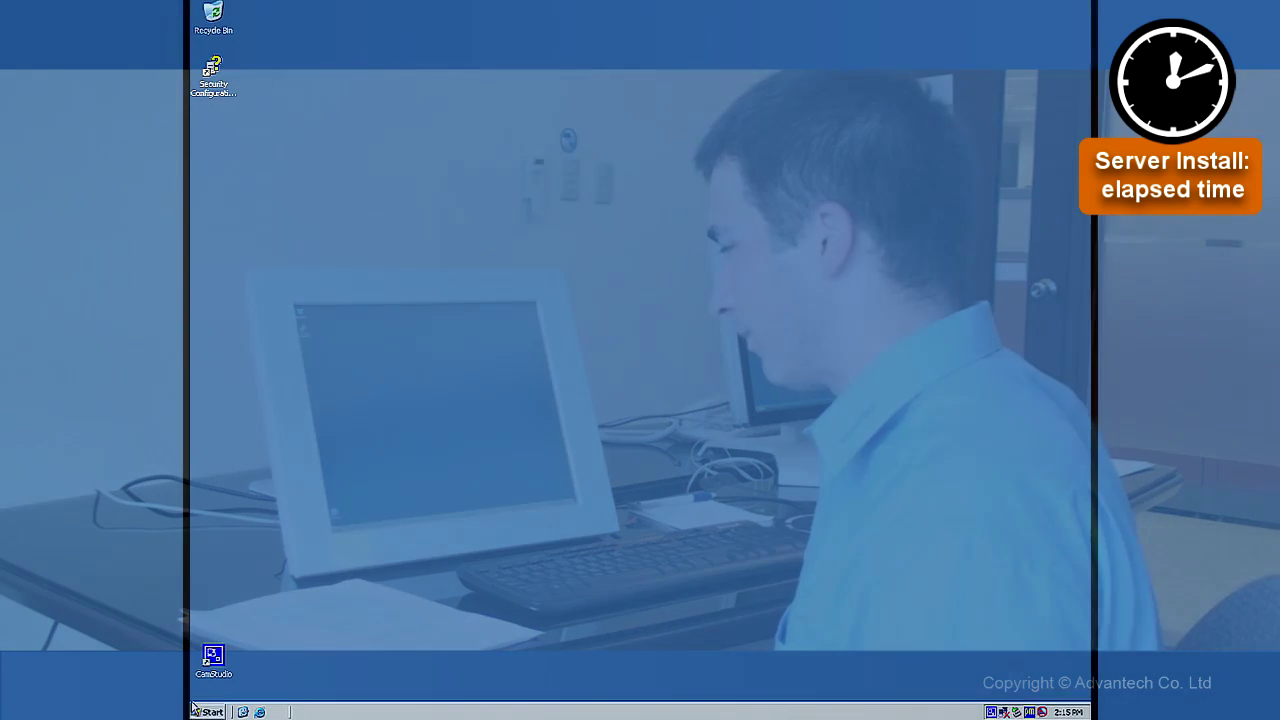
# Open SQL Server Configuration Manager and display the IP address settings of the TCP/IP protocol for SQLEXPRESS
pyautogui.click(204, 712)
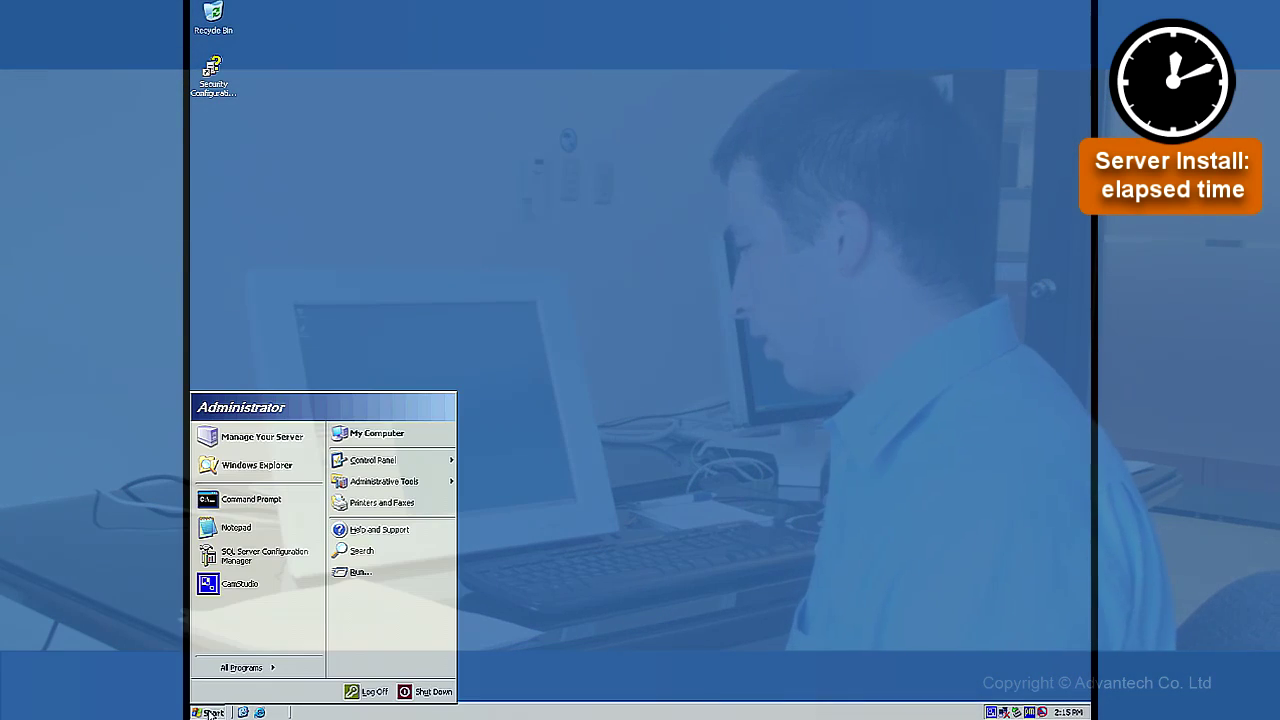
pyautogui.click(284, 557)
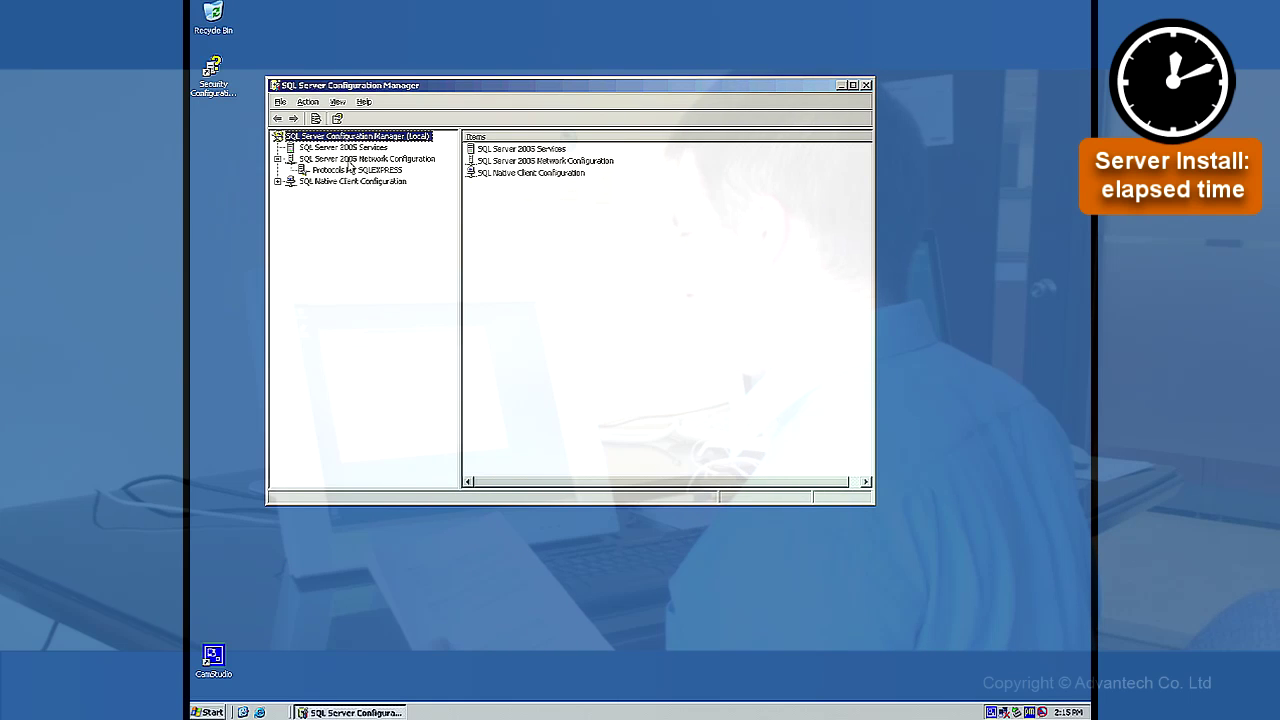
pyautogui.click(360, 170)
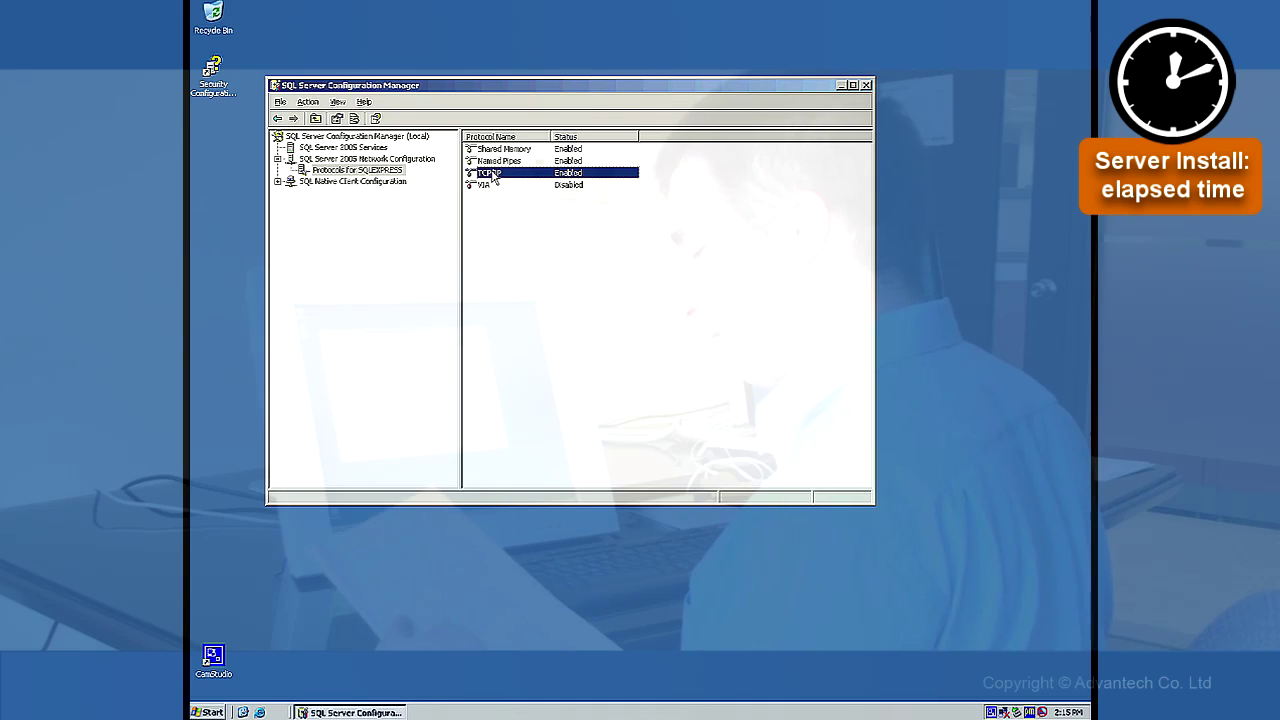
pyautogui.doubleClick(491, 176)
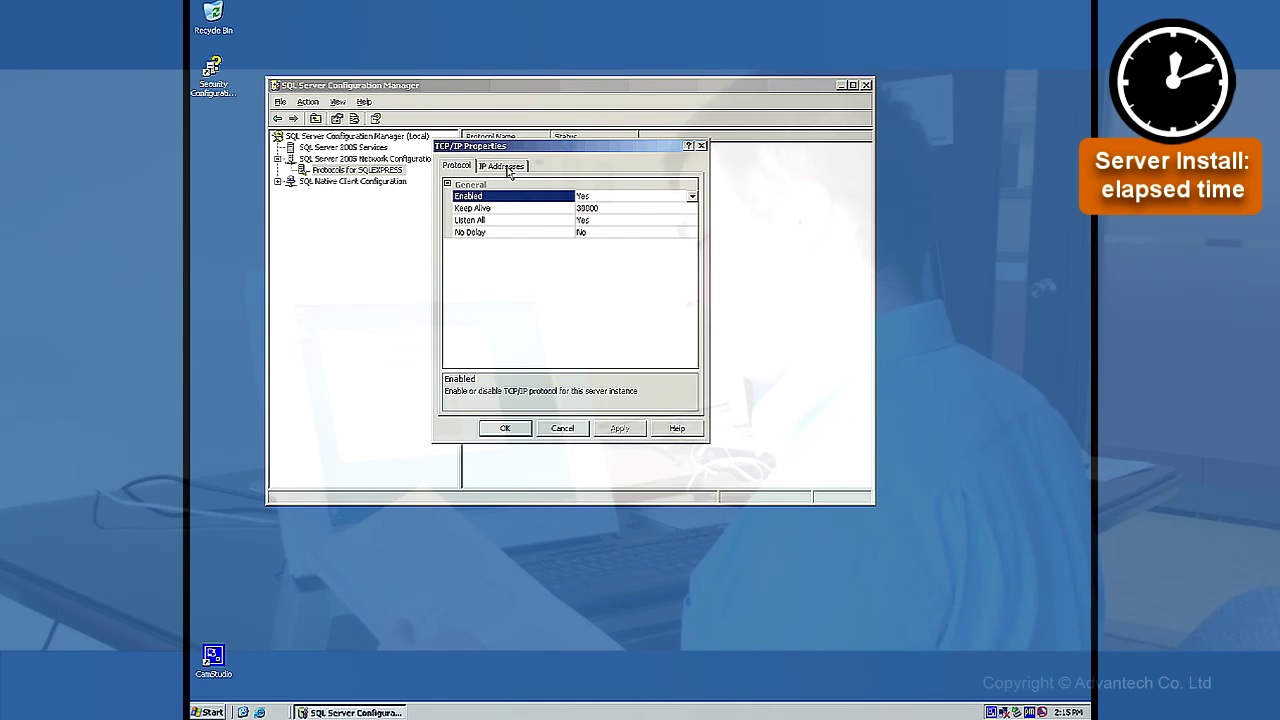
pyautogui.click(508, 167)
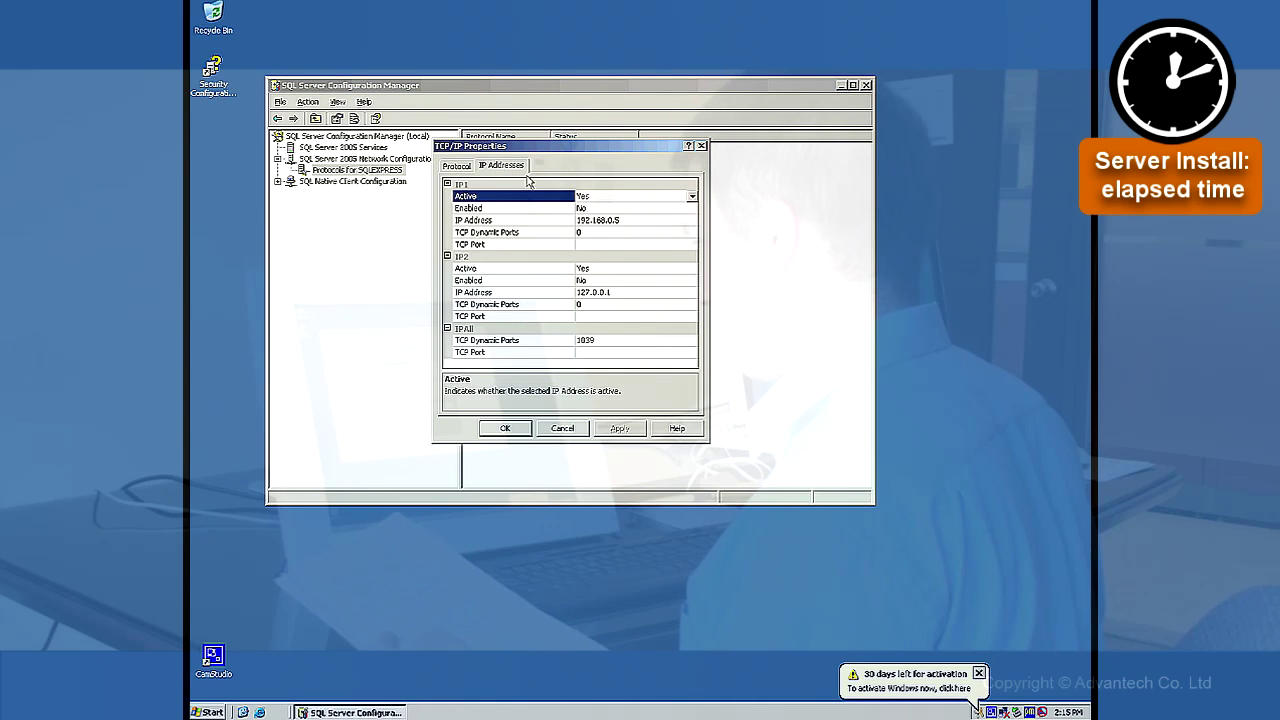
# Enable IP1, clear its TCP Dynamic Ports value and set its TCP Port to 1433
pyautogui.click(582, 232)
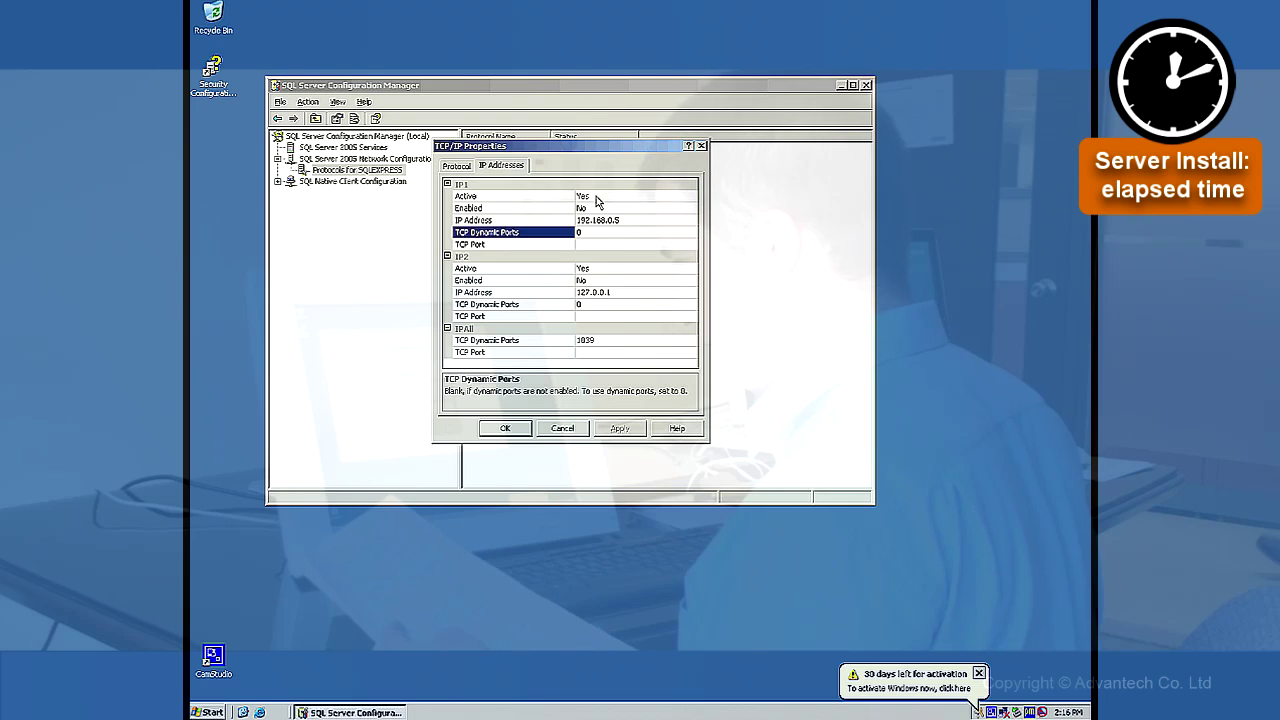
pyautogui.click(598, 211)
pyautogui.click(634, 210)
pyautogui.click(630, 221)
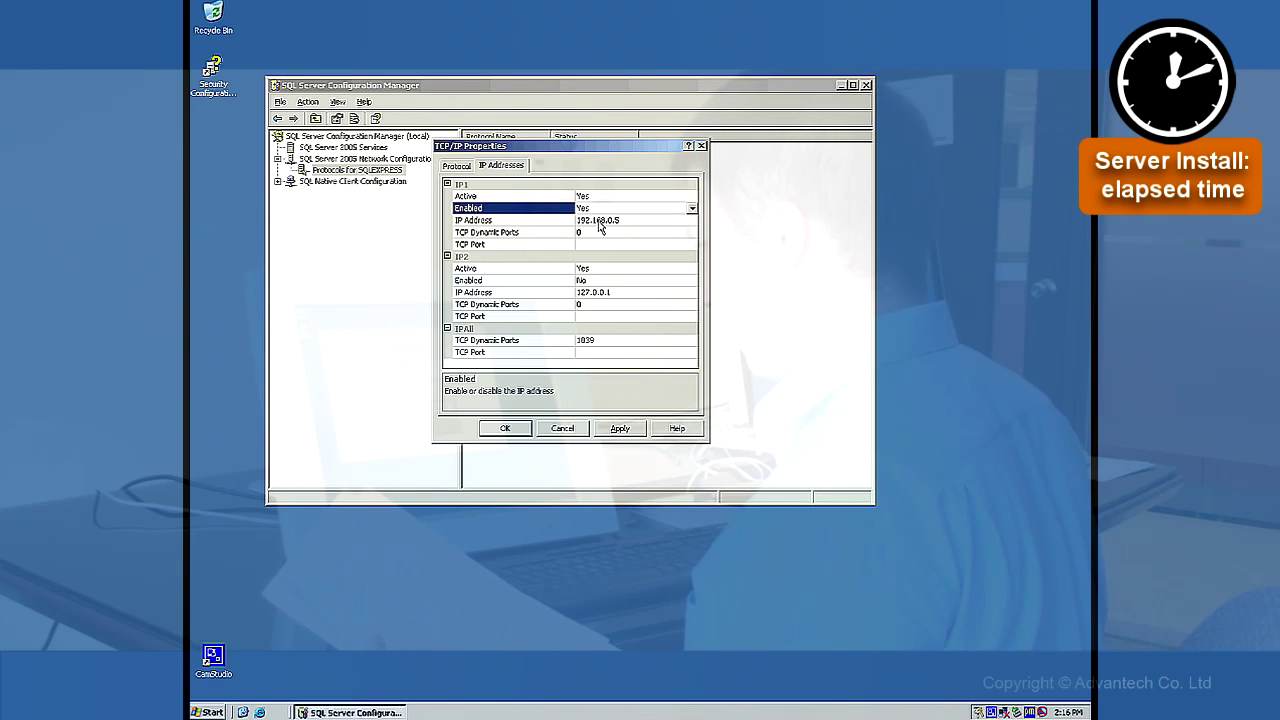
pyautogui.click(590, 233)
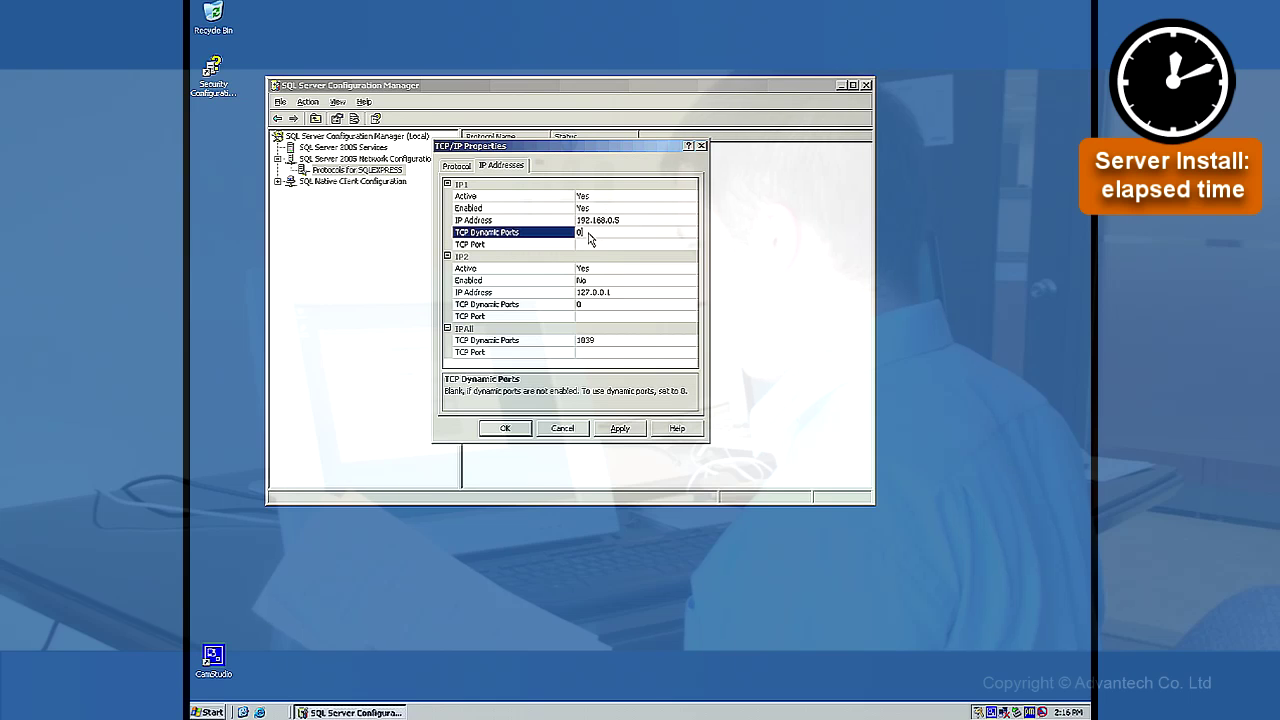
pyautogui.press('BackSpace')
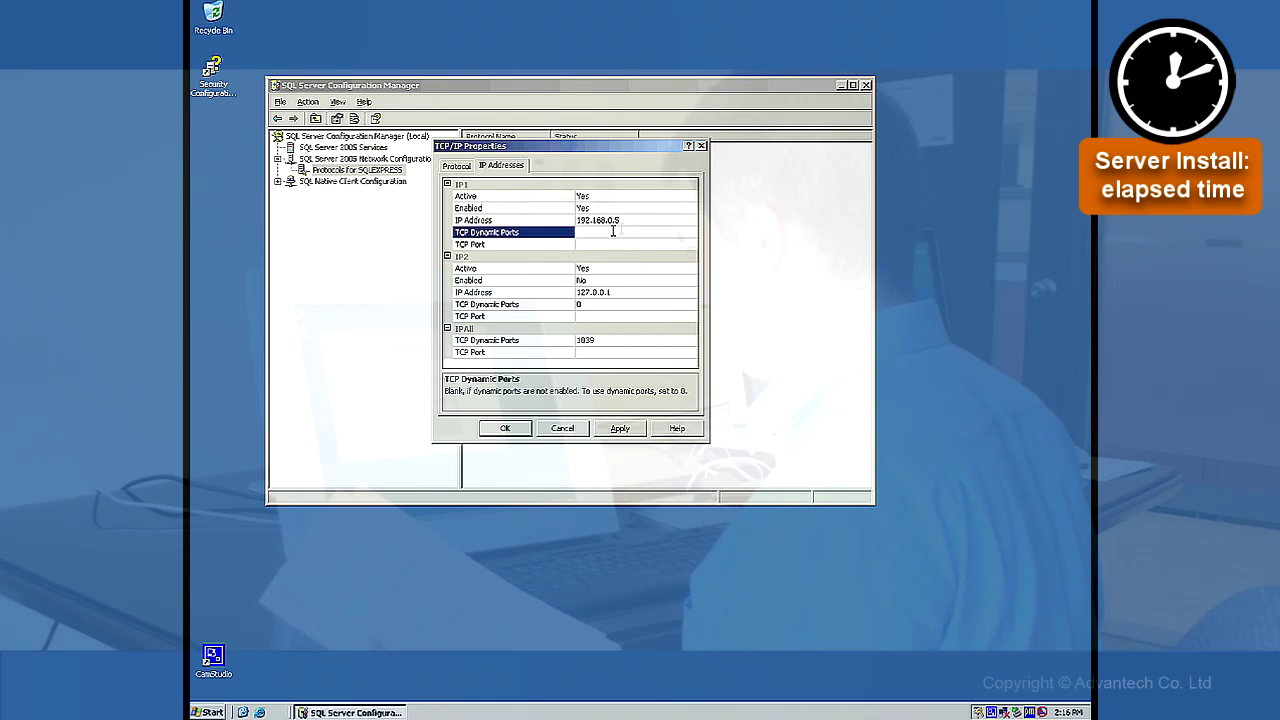
pyautogui.click(607, 245)
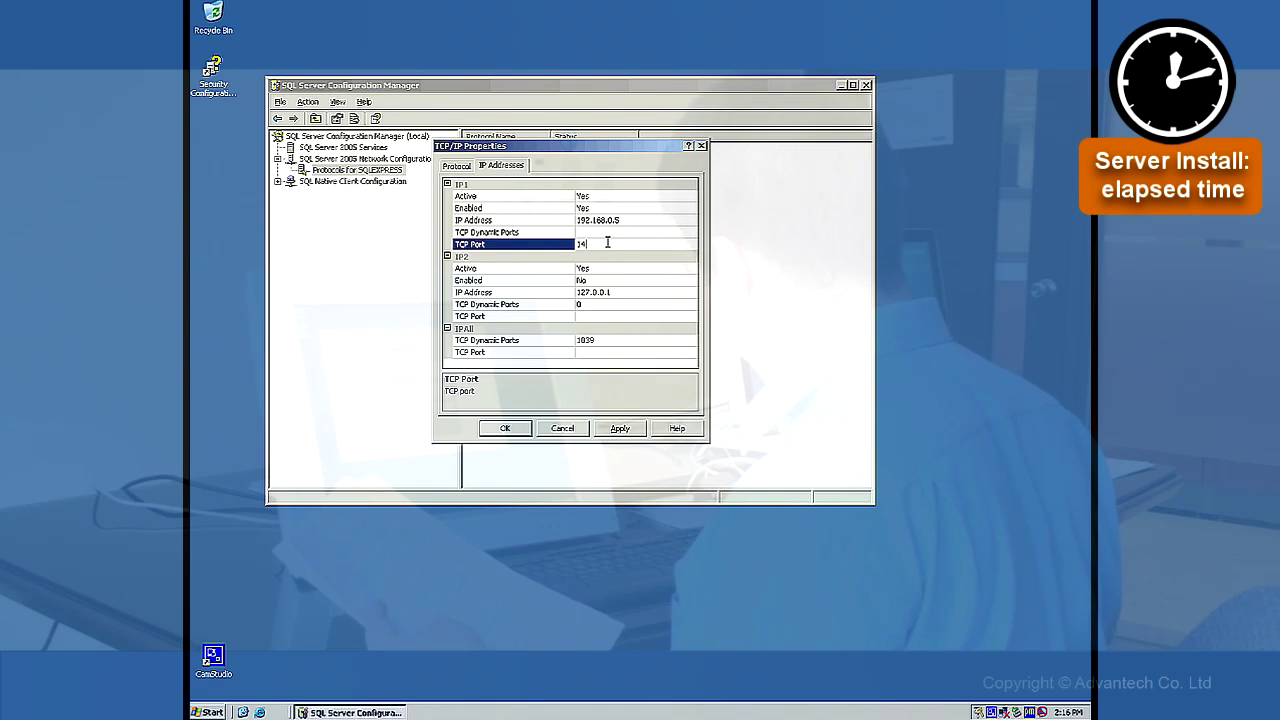
# Clear the IPAll TCP Dynamic Ports value, set its TCP Port to 1433, and apply the TCP/IP settings before closing Configuration Manager
pyautogui.click(556, 340)
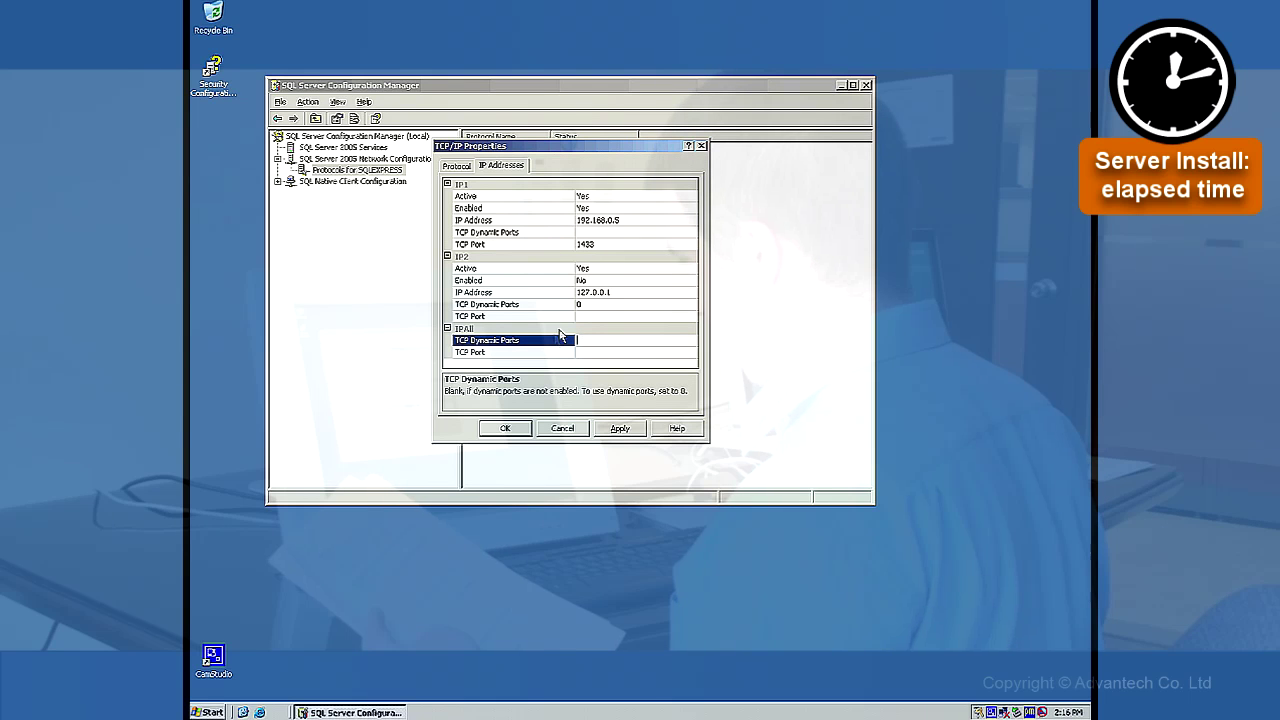
pyautogui.click(607, 353)
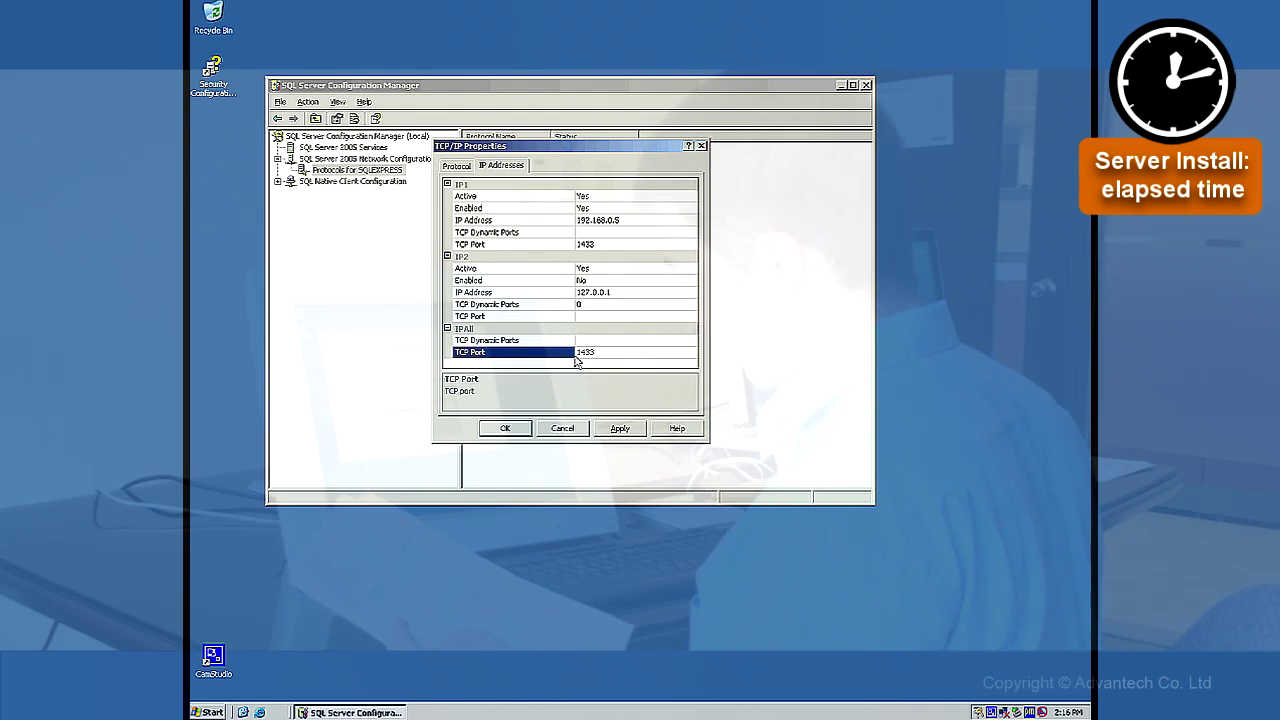
pyautogui.click(617, 428)
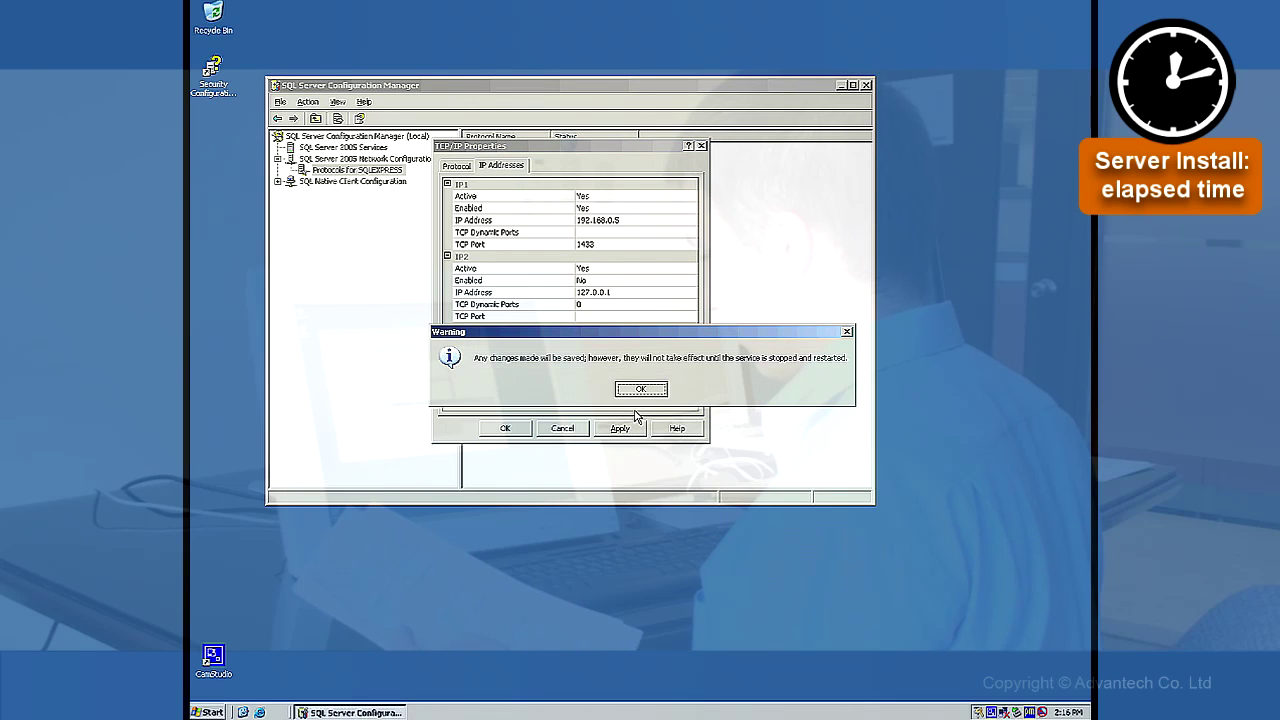
pyautogui.click(641, 389)
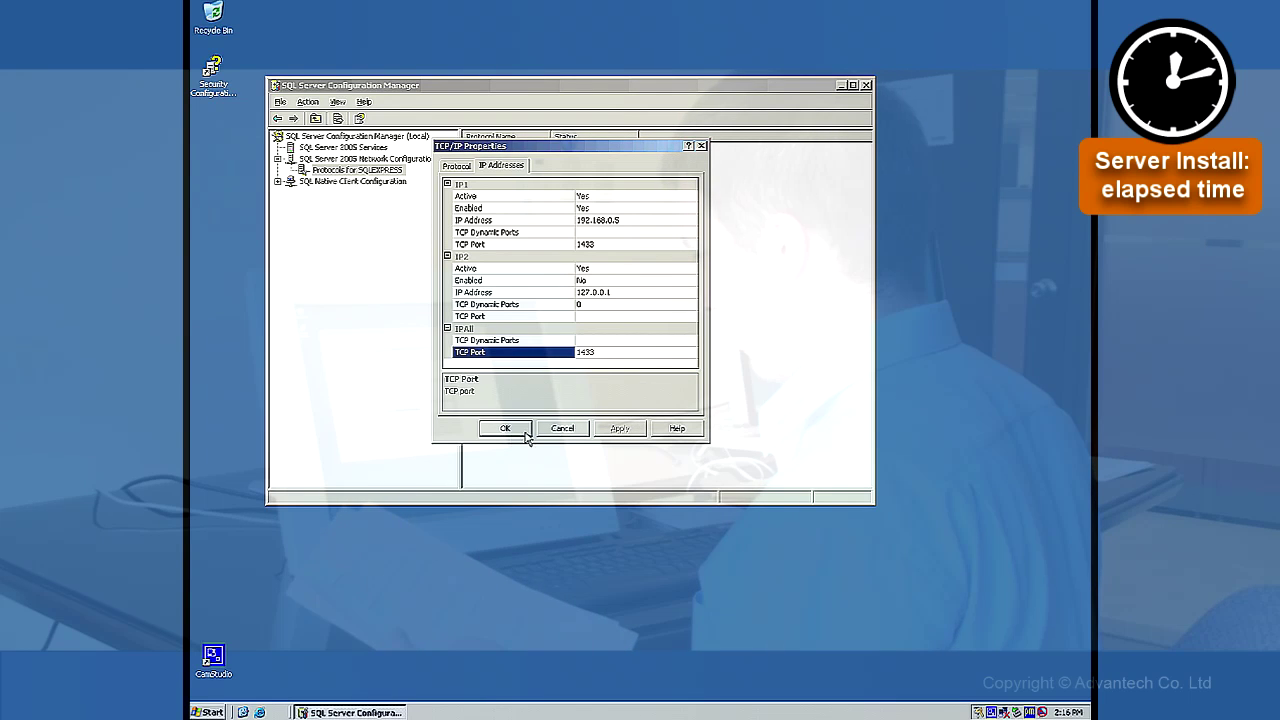
pyautogui.click(507, 428)
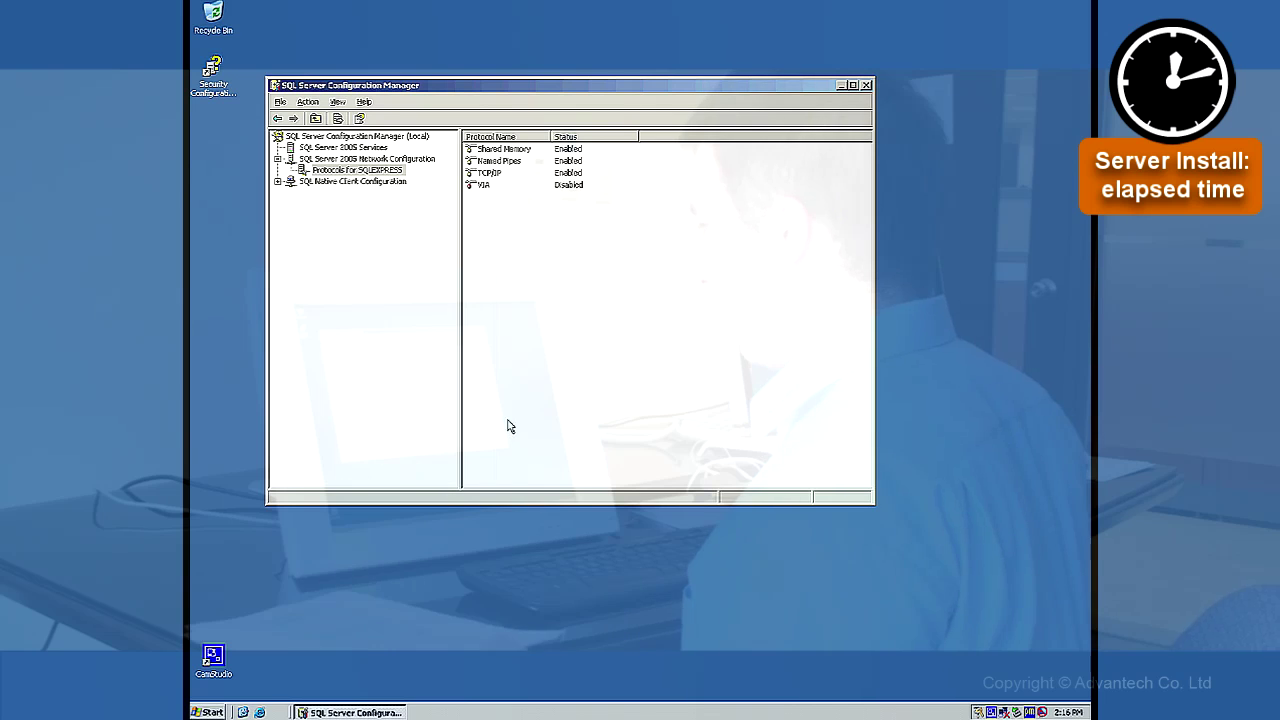
pyautogui.click(866, 85)
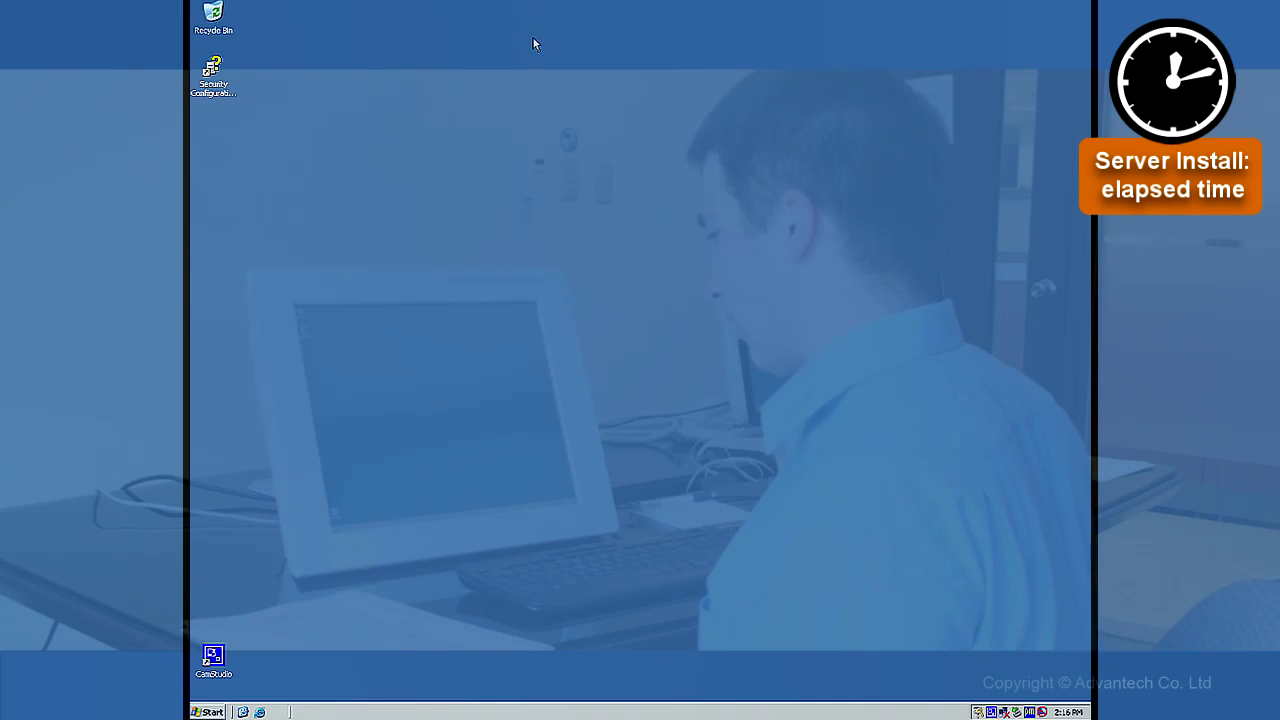
# Open the Services administrative tool and restart the SQL Server (SQLEXPRESS) service
pyautogui.click(205, 712)
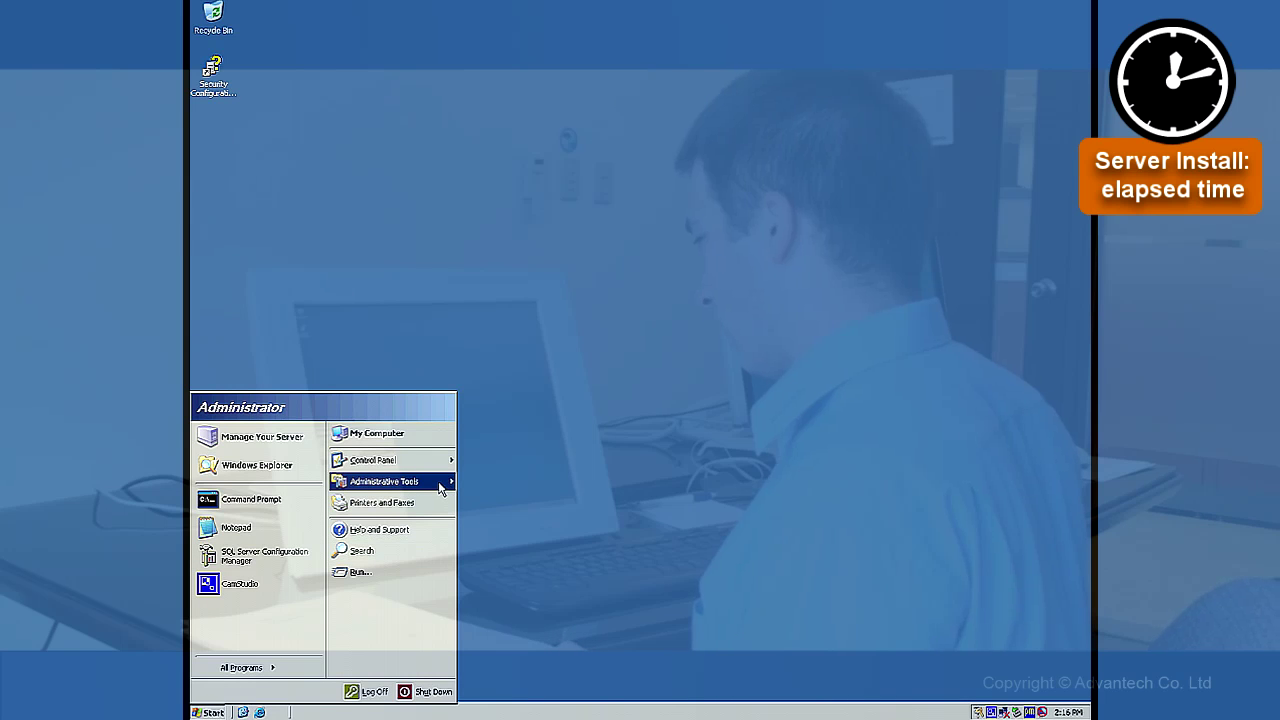
pyautogui.moveTo(441, 488)
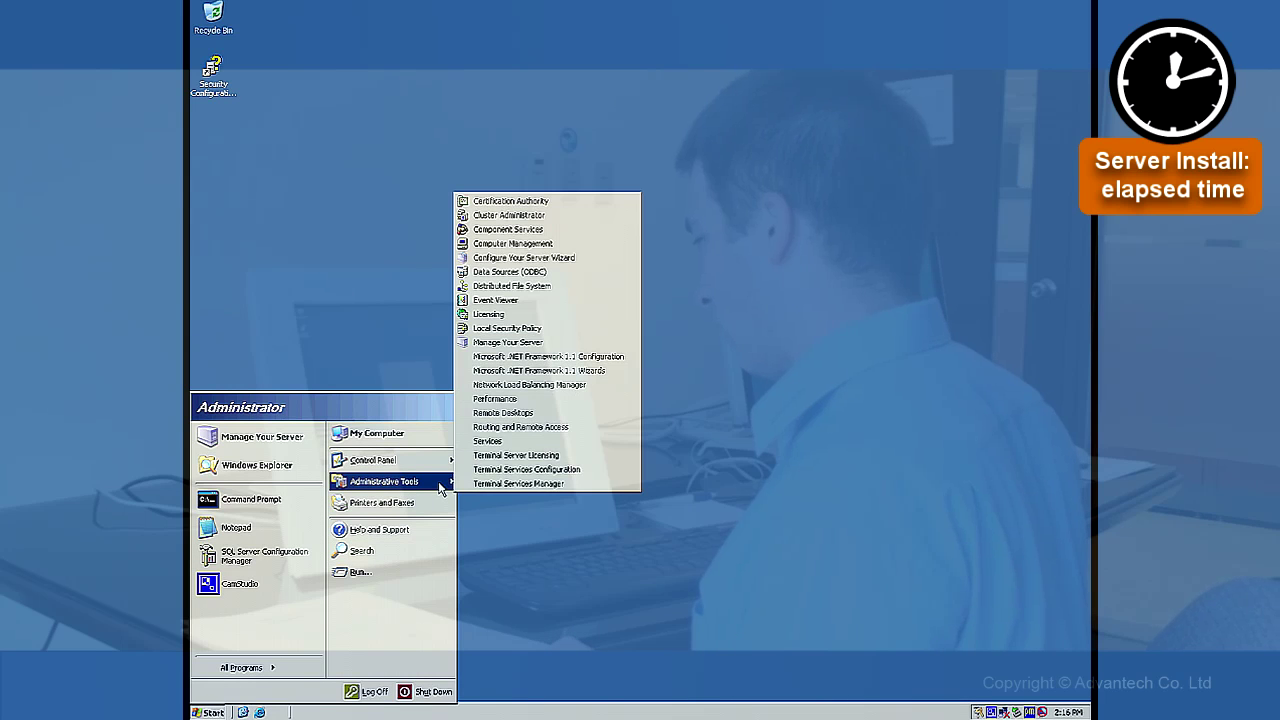
pyautogui.click(513, 445)
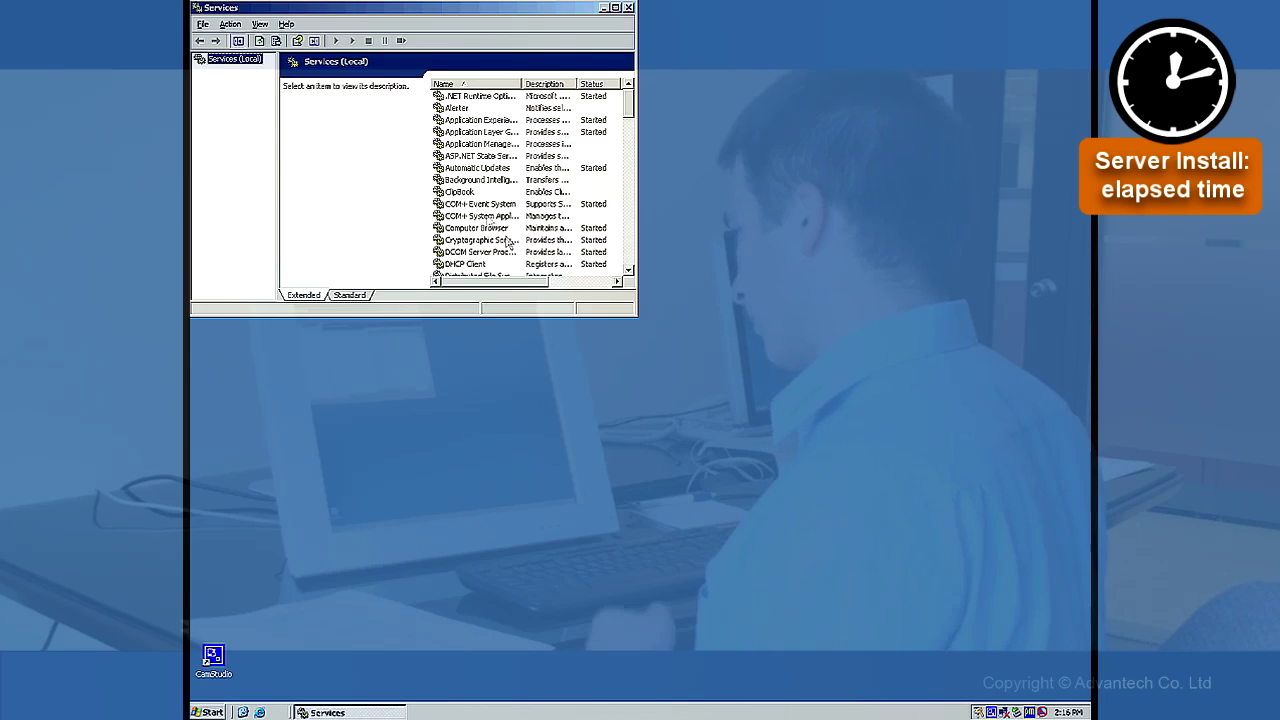
pyautogui.click(482, 216)
pyautogui.press('s')
pyautogui.press('q')
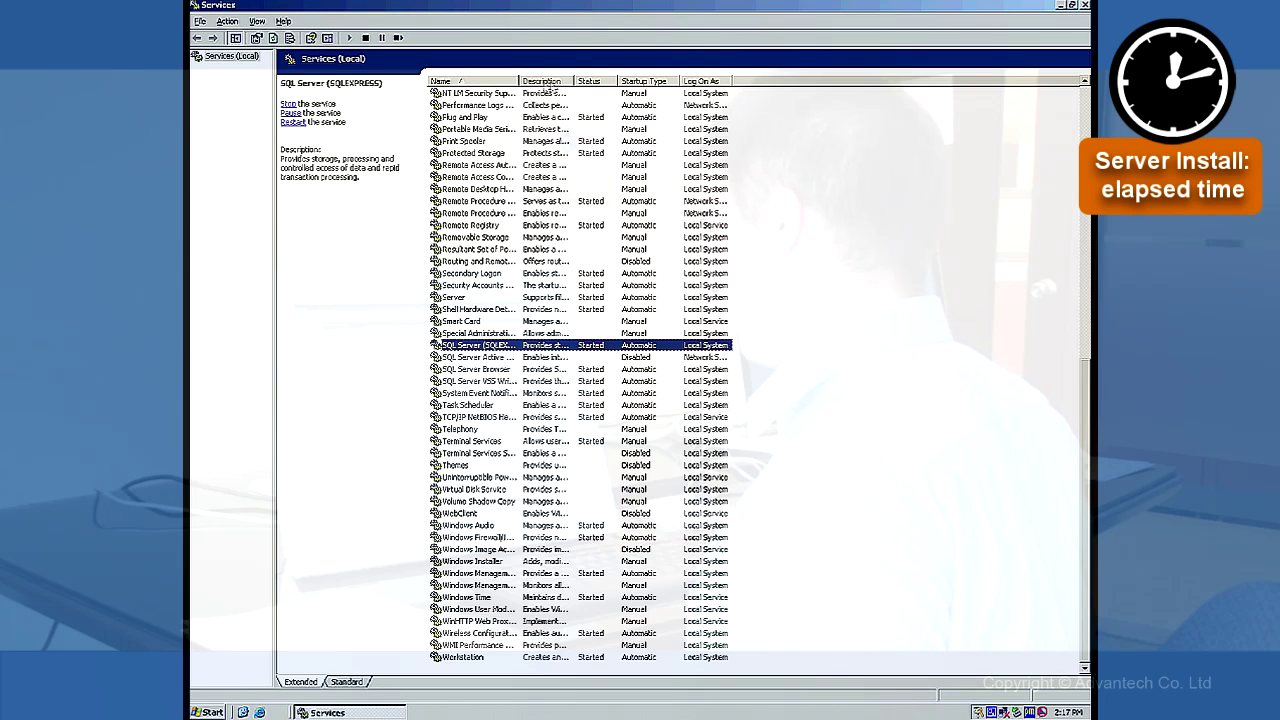
pyautogui.doubleClick(519, 81)
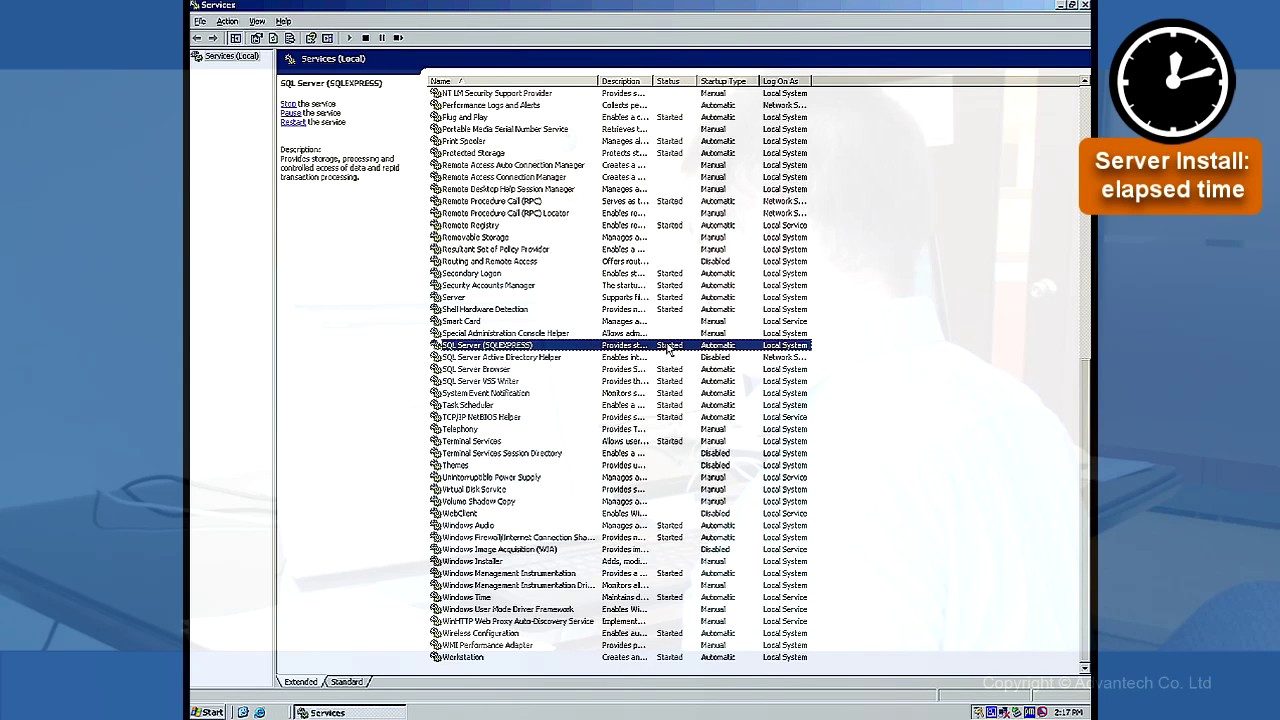
pyautogui.rightClick(665, 345)
pyautogui.click(689, 398)
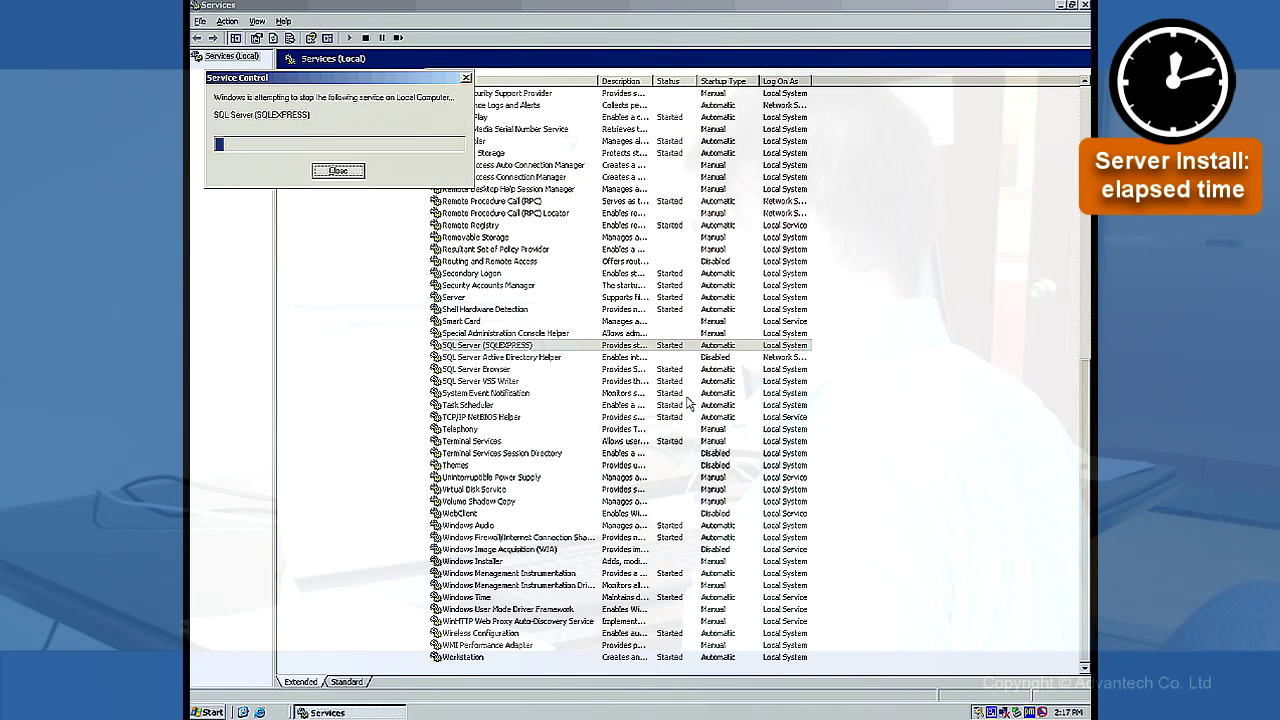
# Restart the SQL Server Browser and SQL Server VSS Writer services, and close the Services window
pyautogui.rightClick(676, 369)
pyautogui.click(700, 422)
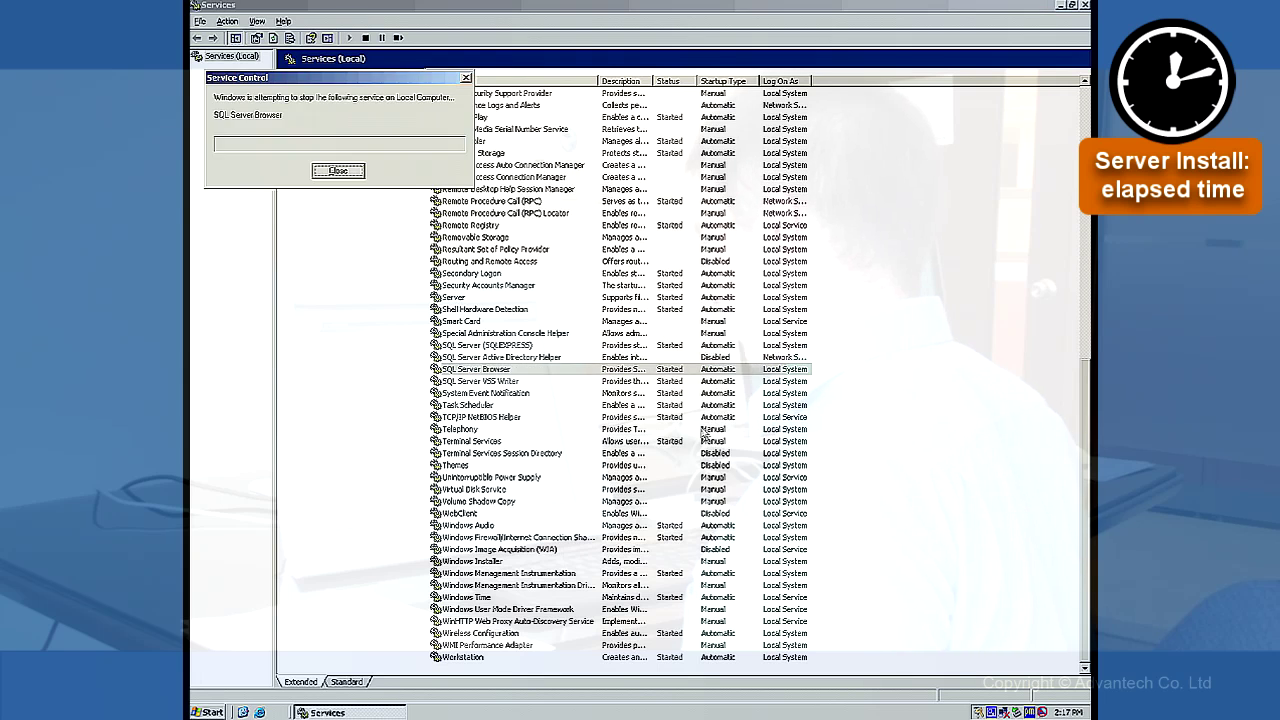
pyautogui.rightClick(665, 384)
pyautogui.click(703, 437)
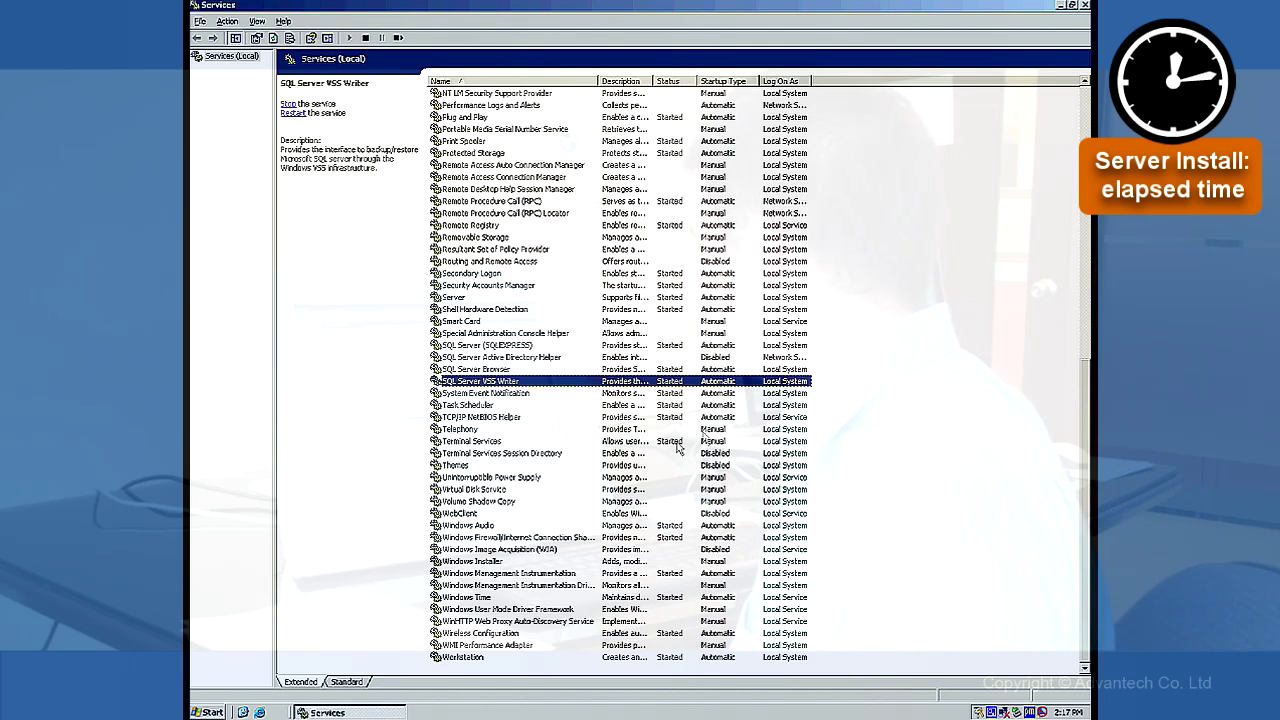
pyautogui.click(1085, 6)
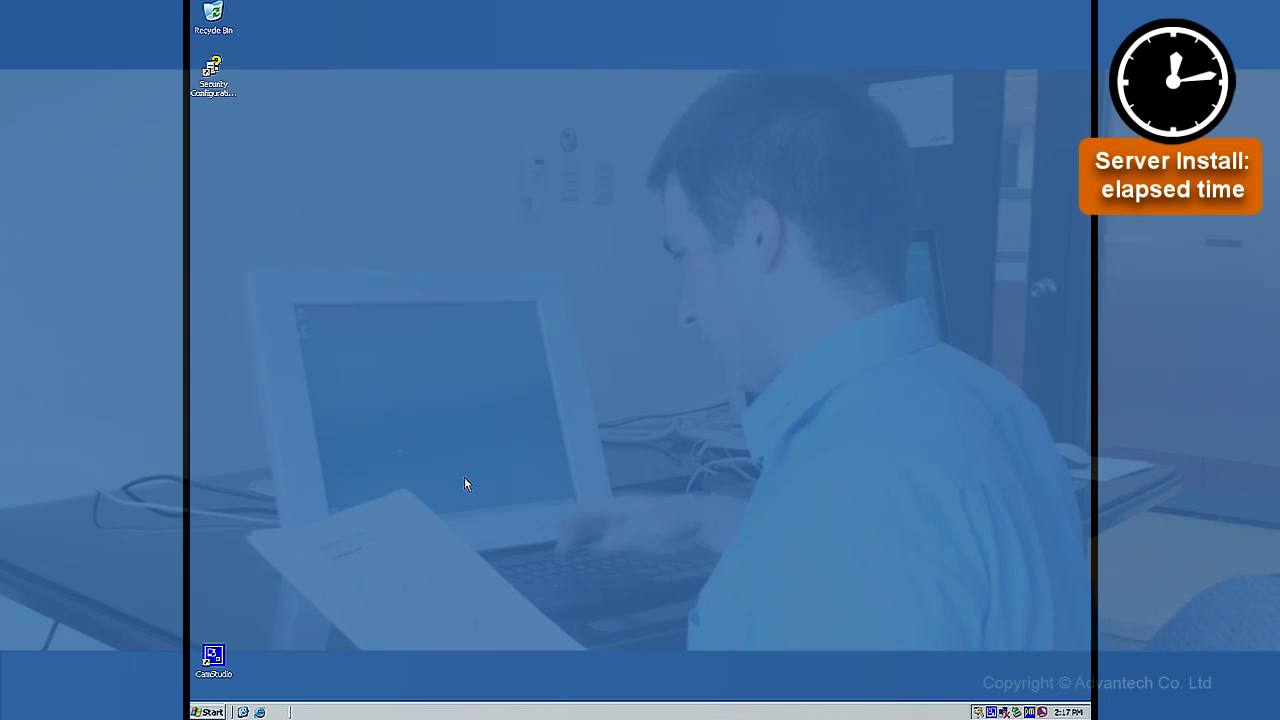
# Browse to the susi\server folder on removable disk F: and launch SUSIAccessServer_setup.msi
pyautogui.press('super+e')
pyautogui.click(393, 216)
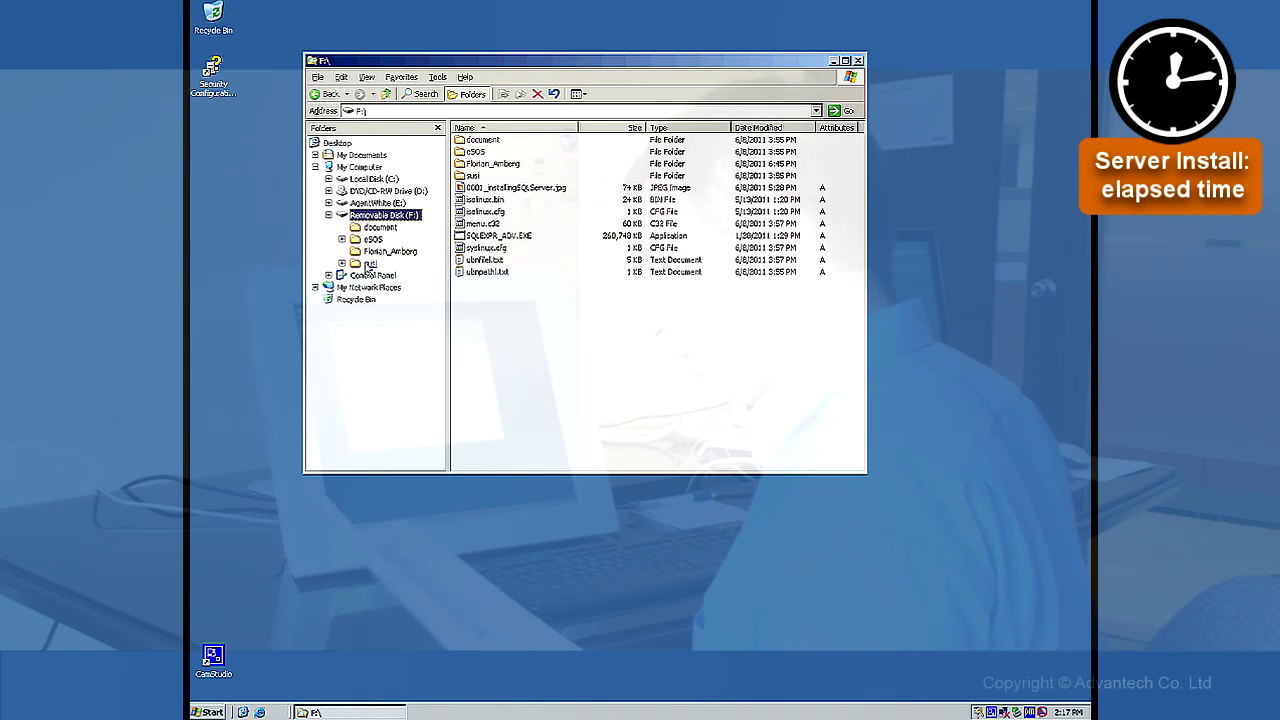
pyautogui.click(369, 263)
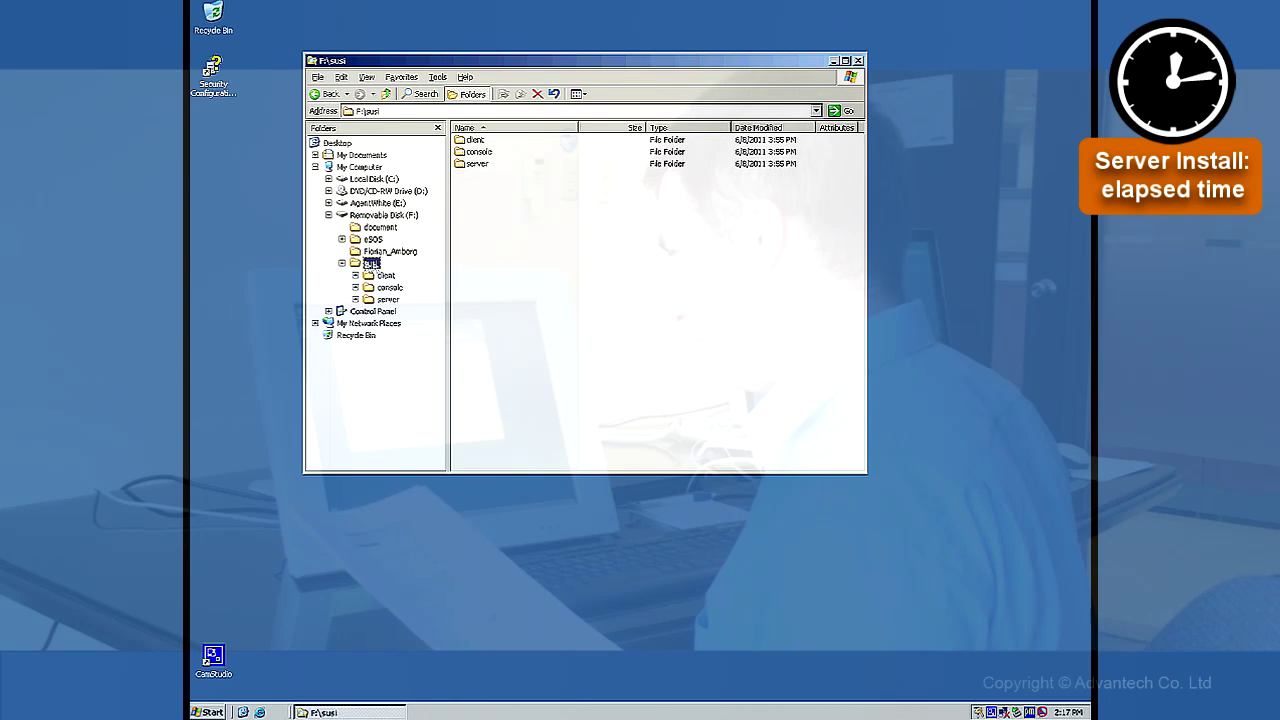
pyautogui.click(386, 299)
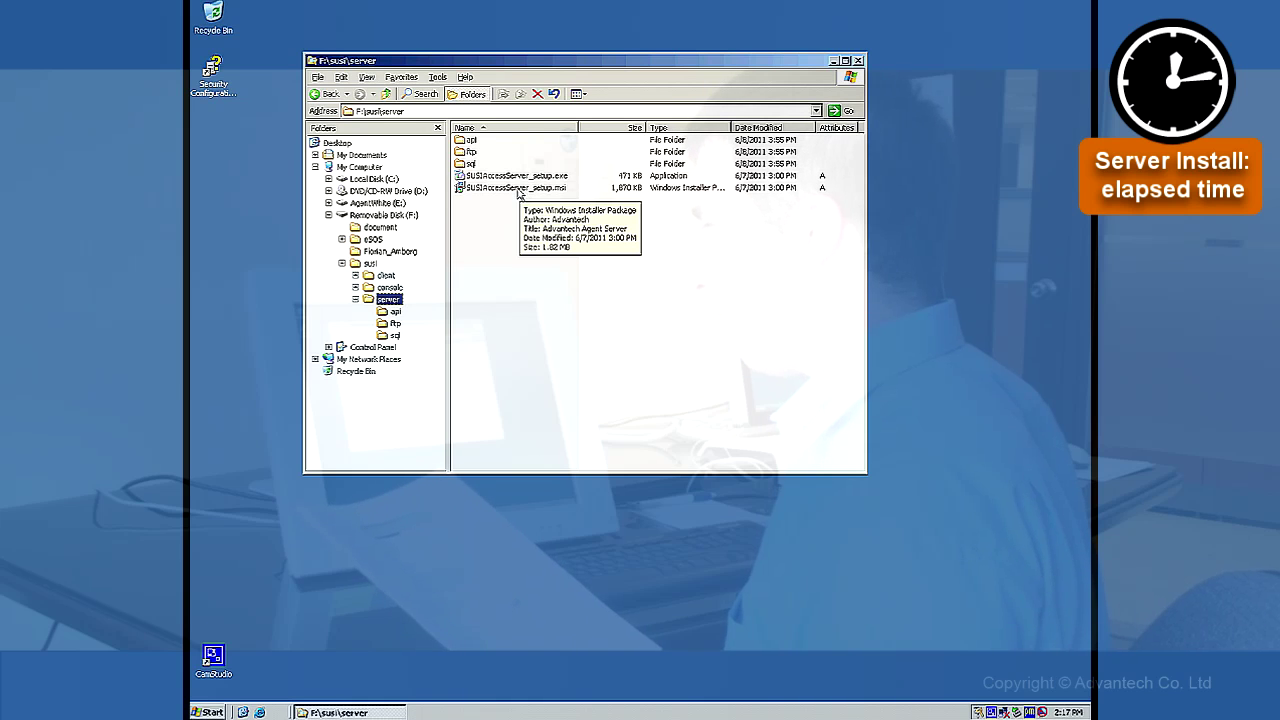
pyautogui.doubleClick(516, 188)
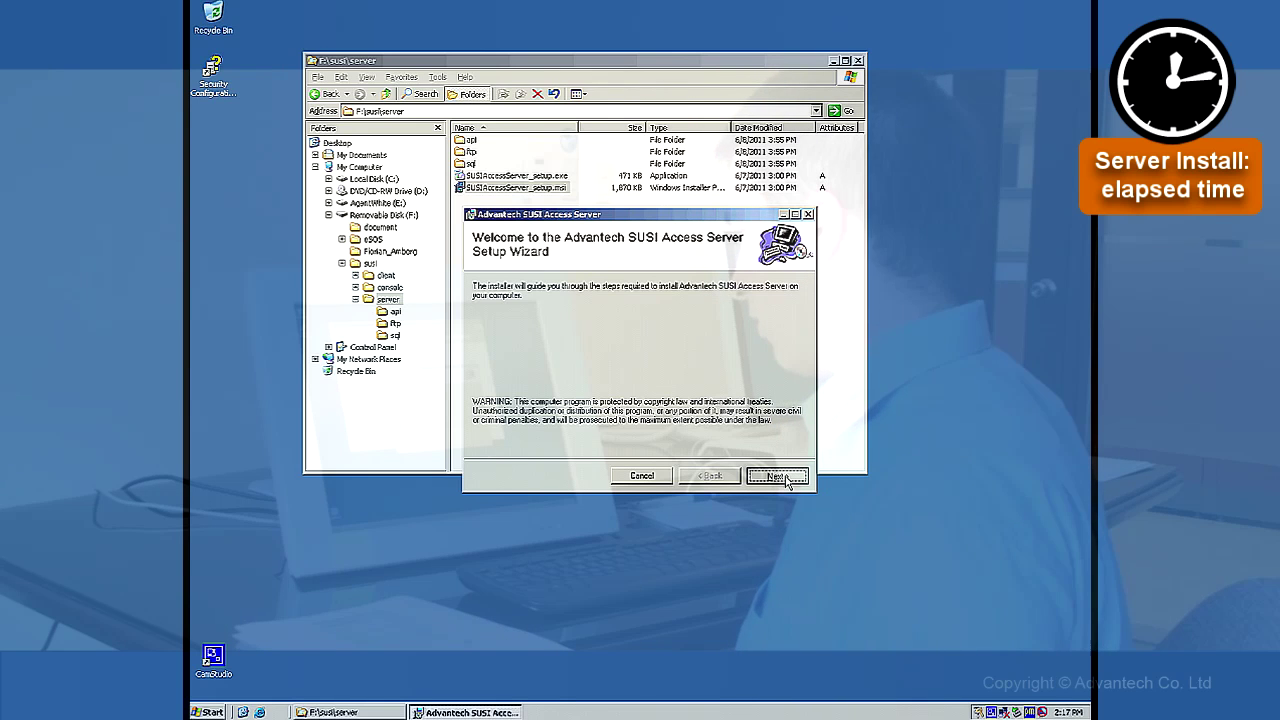
# Accept the SUSI Access Server license agreement and continue with server listen port 2002
pyautogui.click(780, 488)
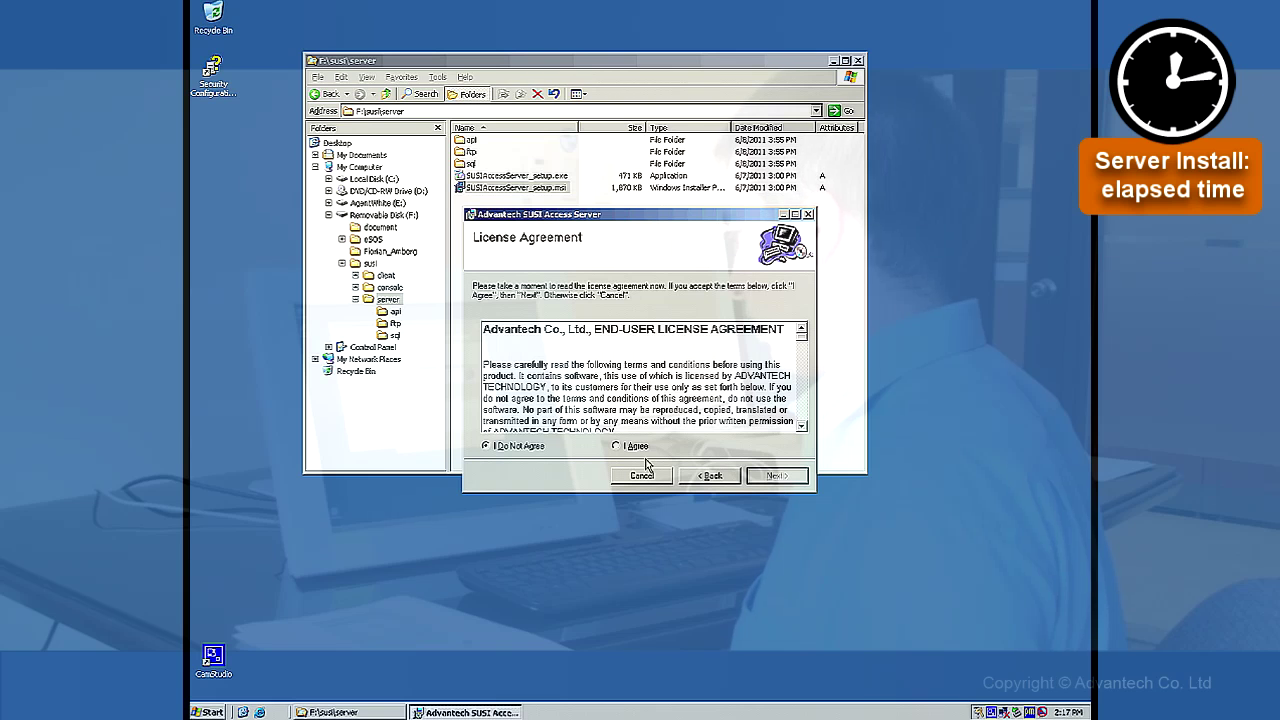
pyautogui.click(634, 449)
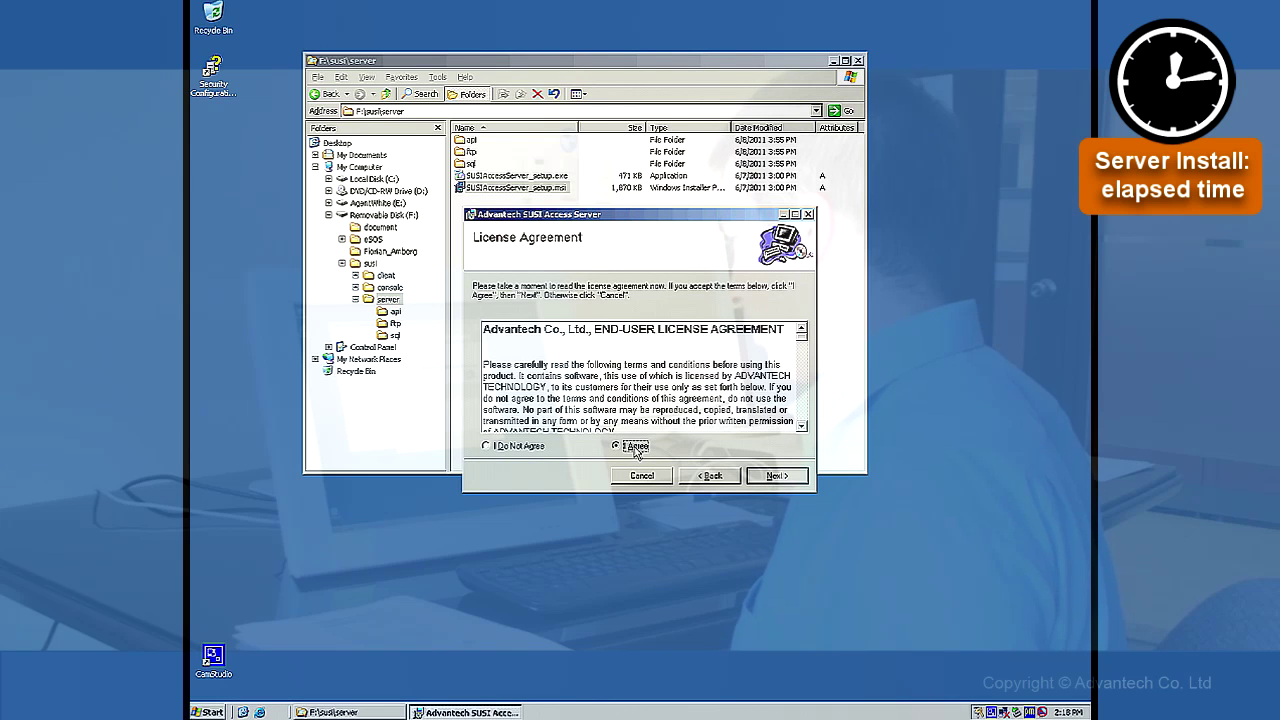
pyautogui.click(771, 478)
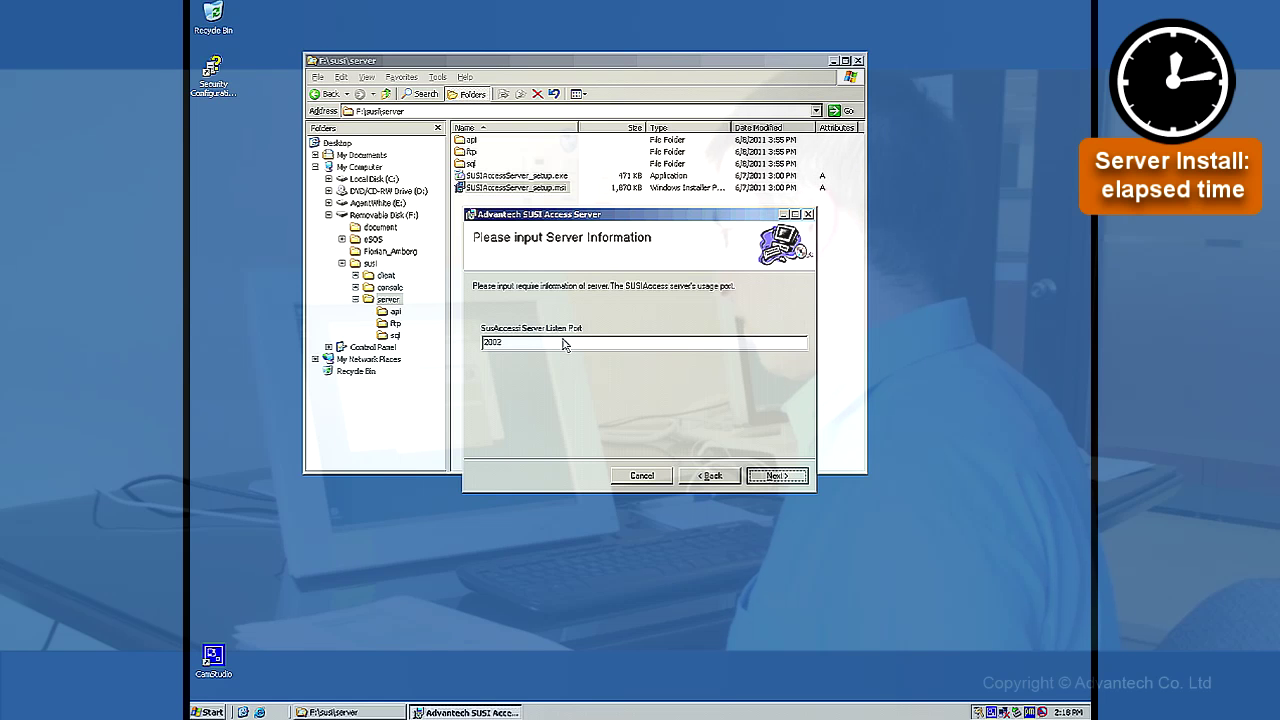
pyautogui.click(766, 478)
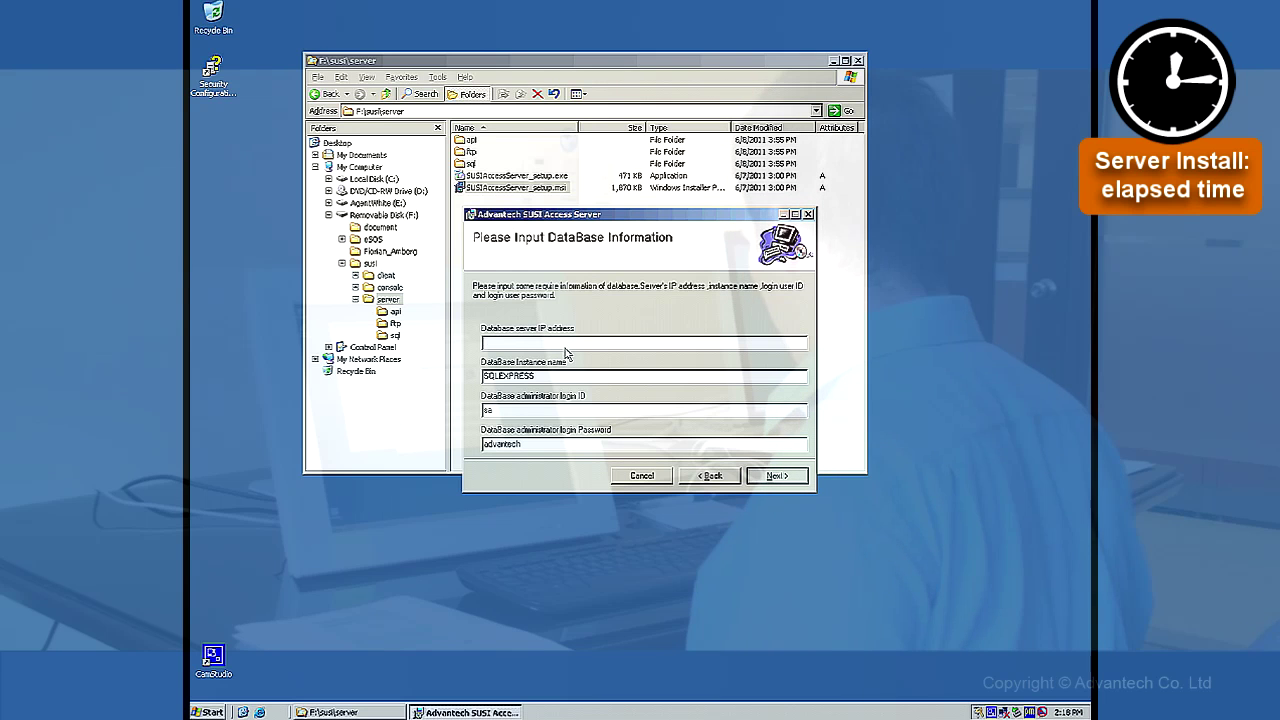
# Set the database server IP address to 192.168.0.5, keep the default SQLEXPRESS instance and login details, and continue
pyautogui.write('192.168')
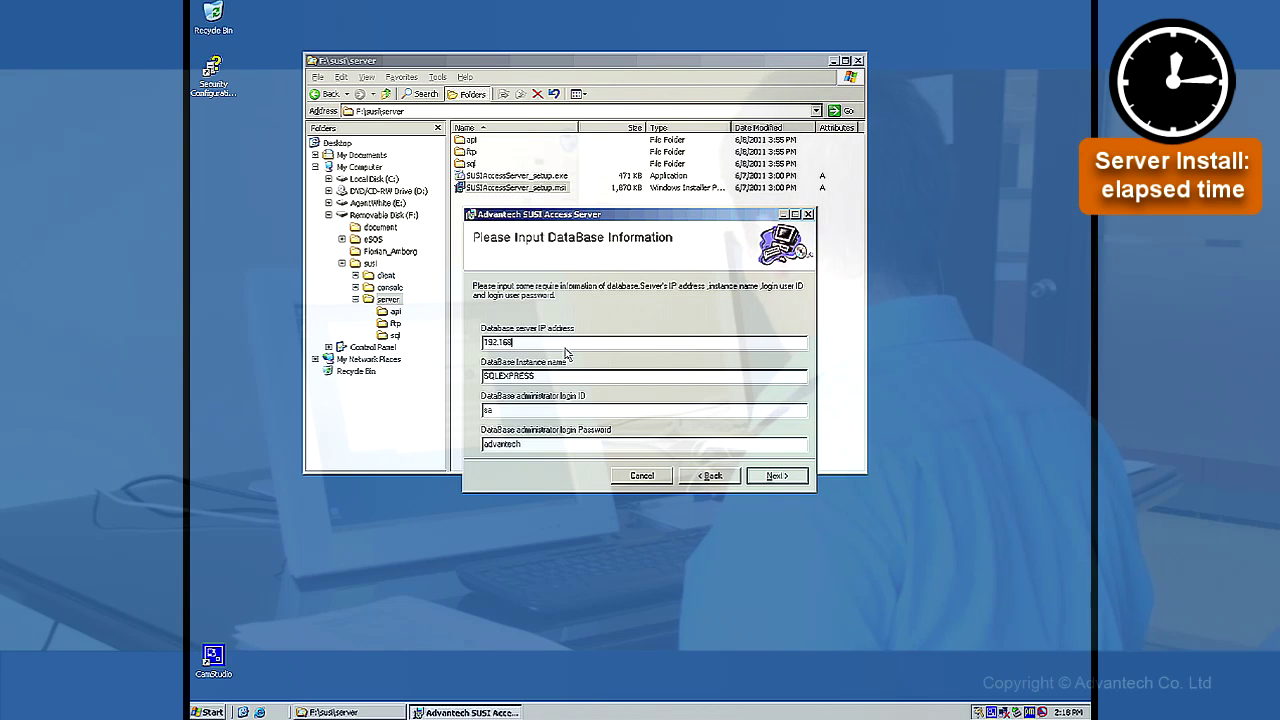
pyautogui.write('.0.5')
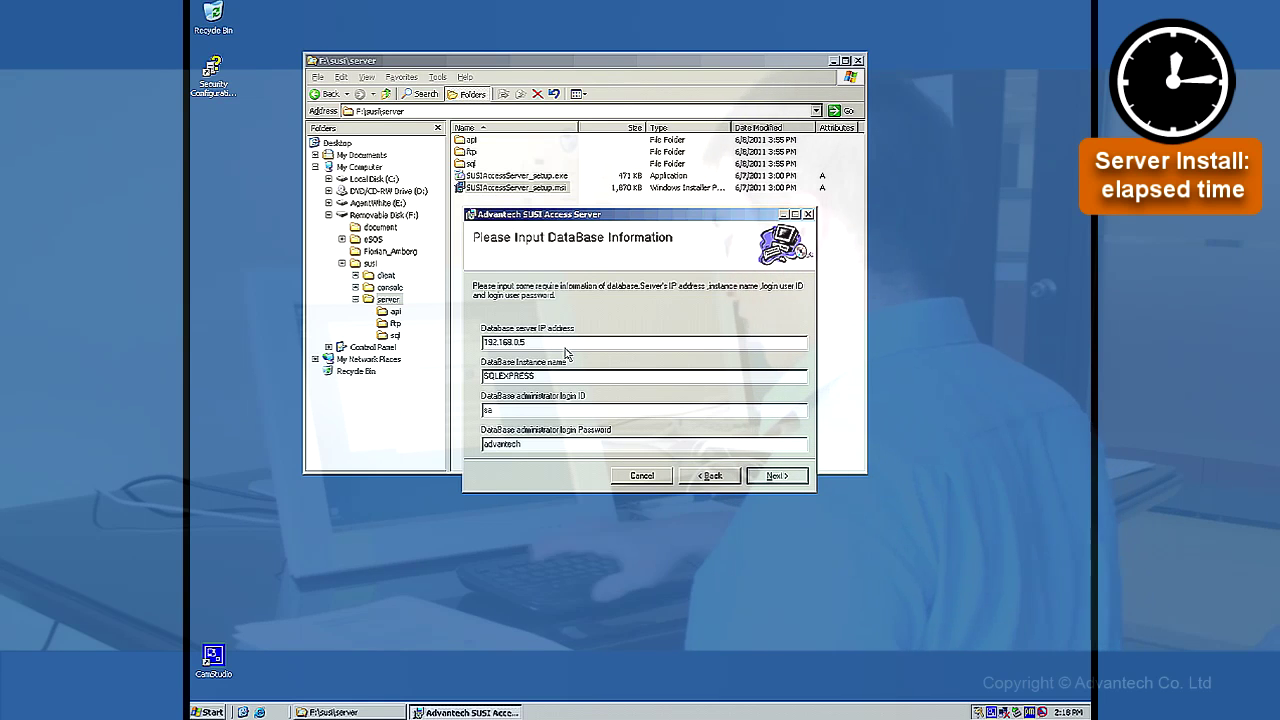
pyautogui.press('Tab')
pyautogui.press('Tab')
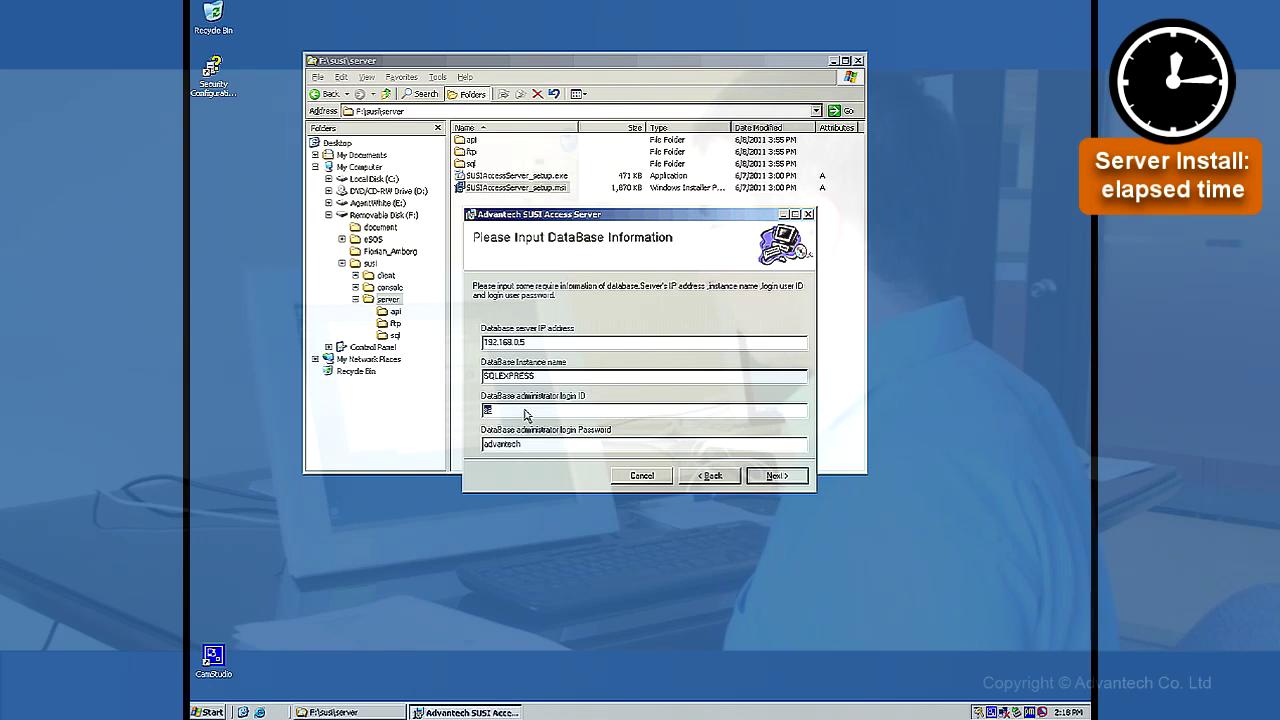
pyautogui.click(531, 445)
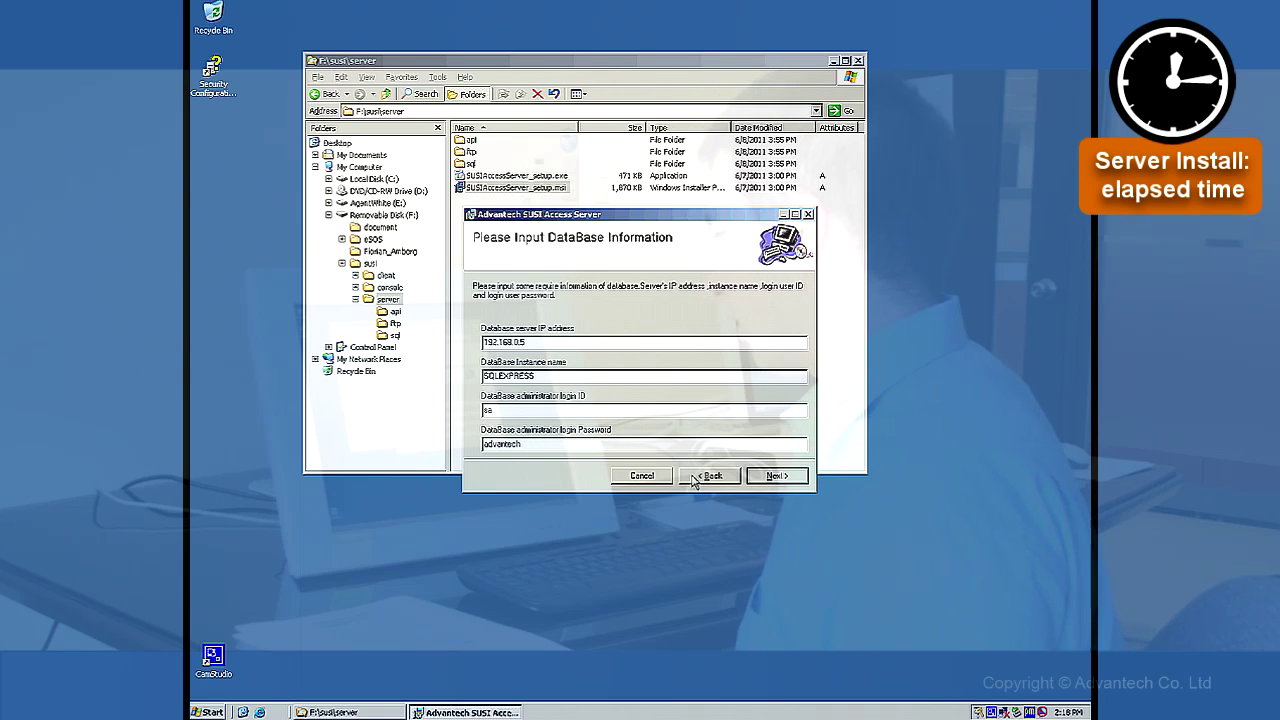
pyautogui.click(768, 476)
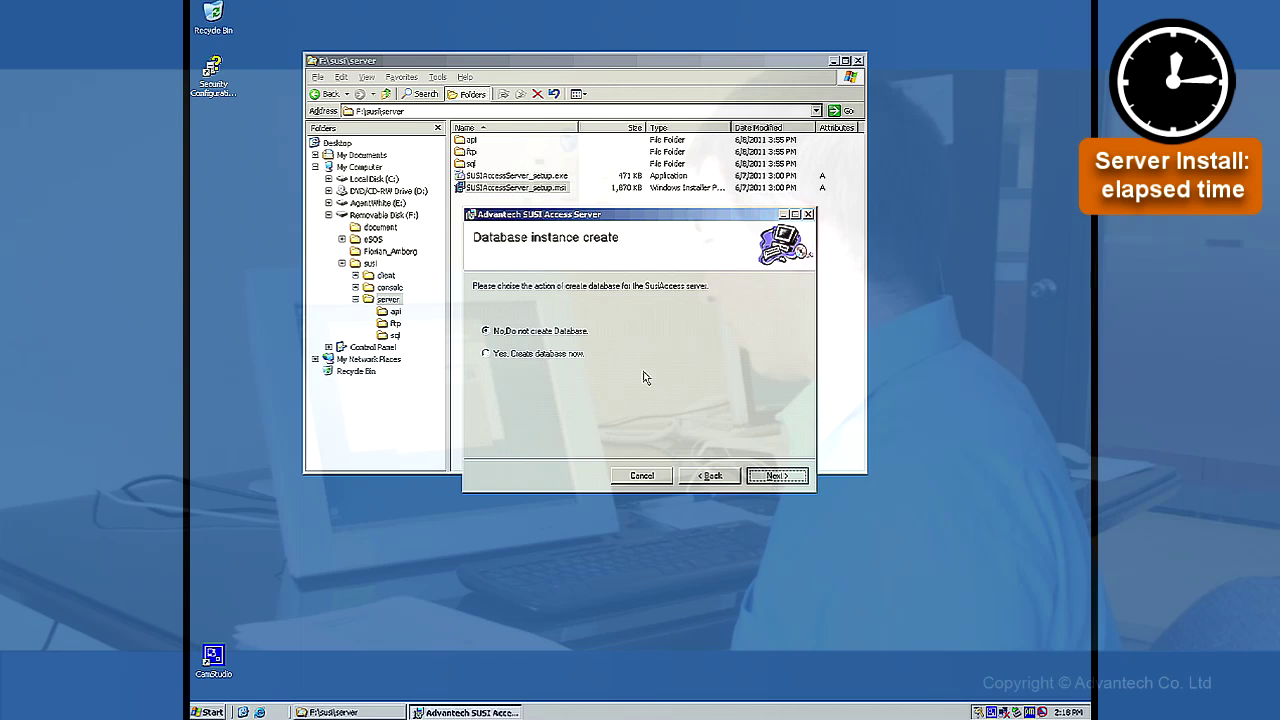
# Choose to create the database now, run the SUSI Access Server installation and close the finished wizard
pyautogui.click(546, 356)
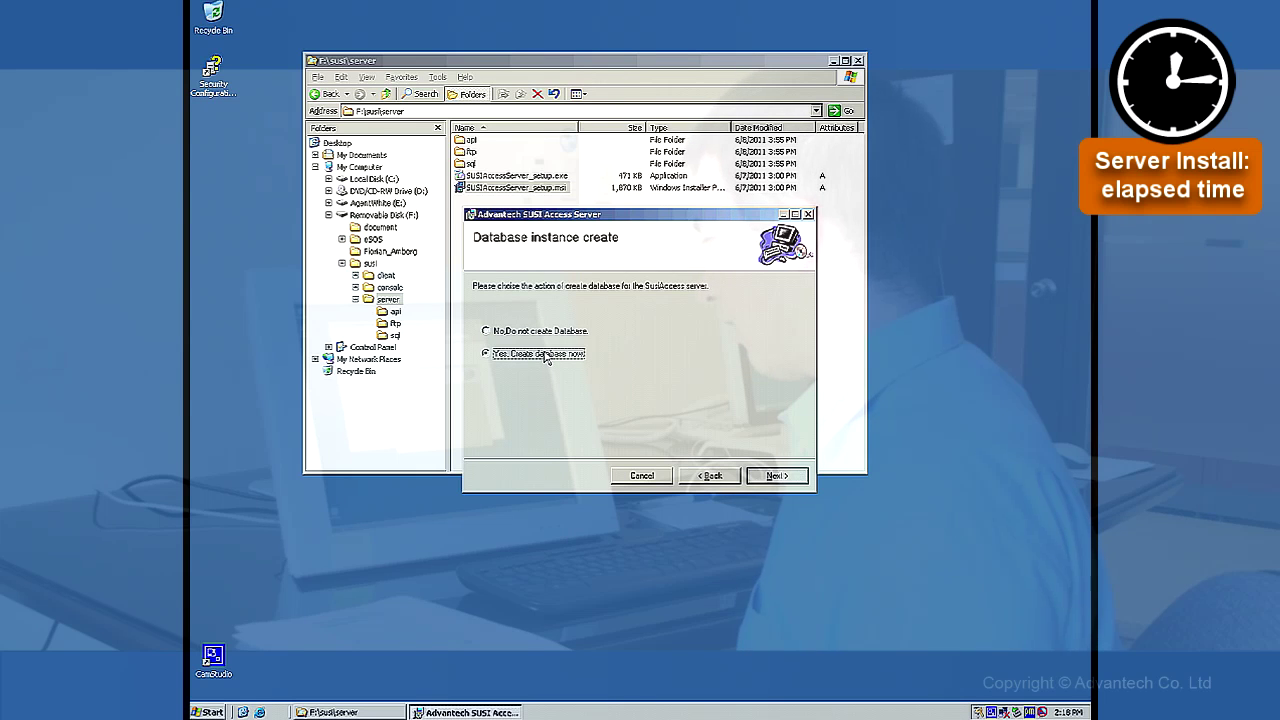
pyautogui.click(775, 477)
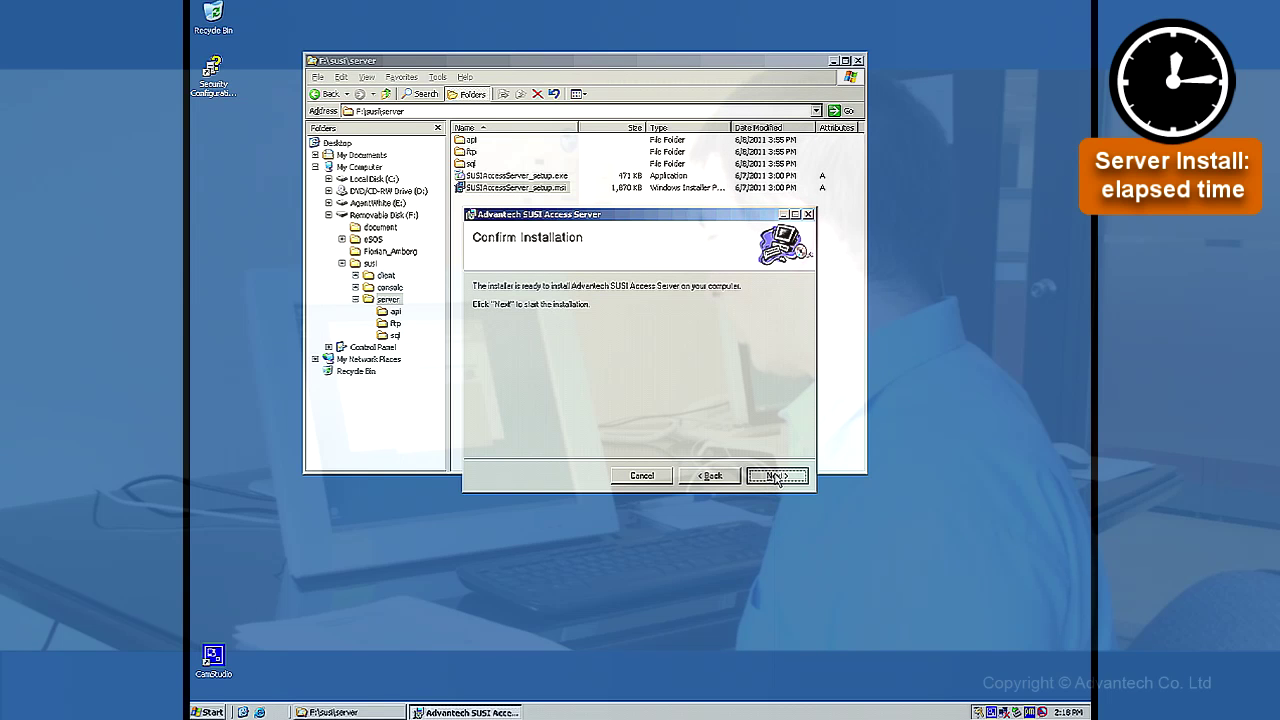
pyautogui.click(776, 477)
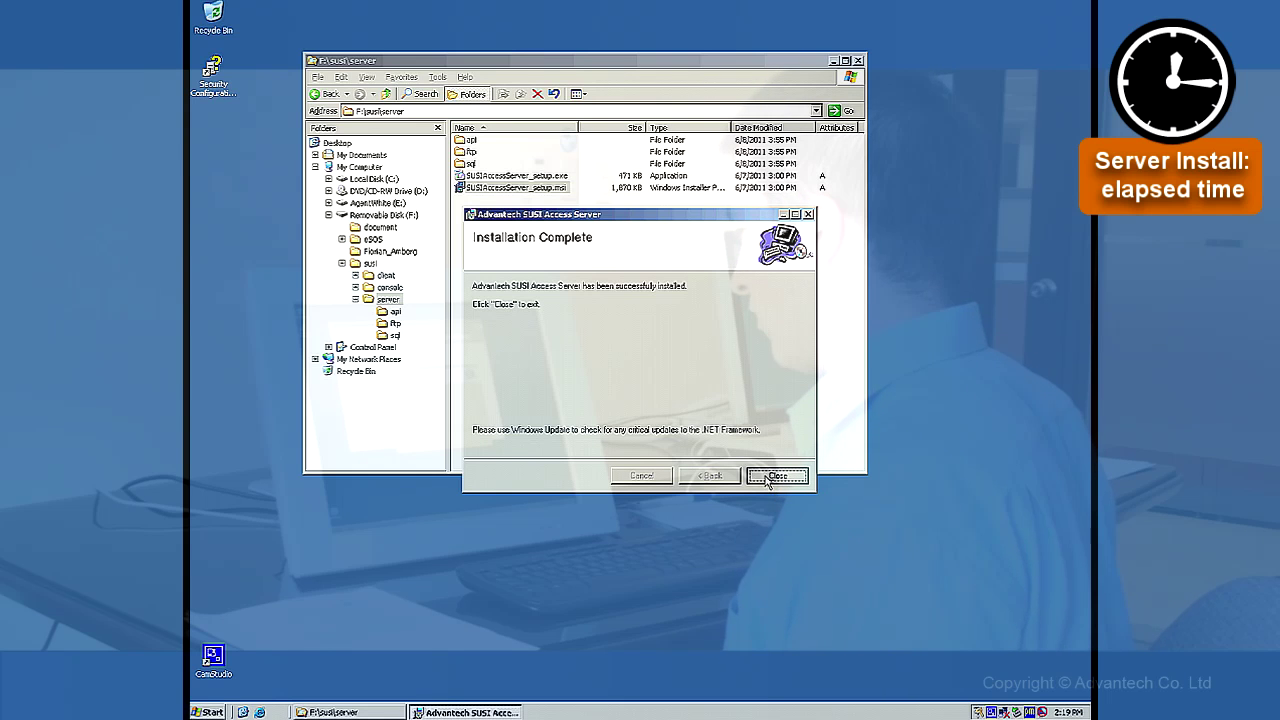
pyautogui.click(777, 476)
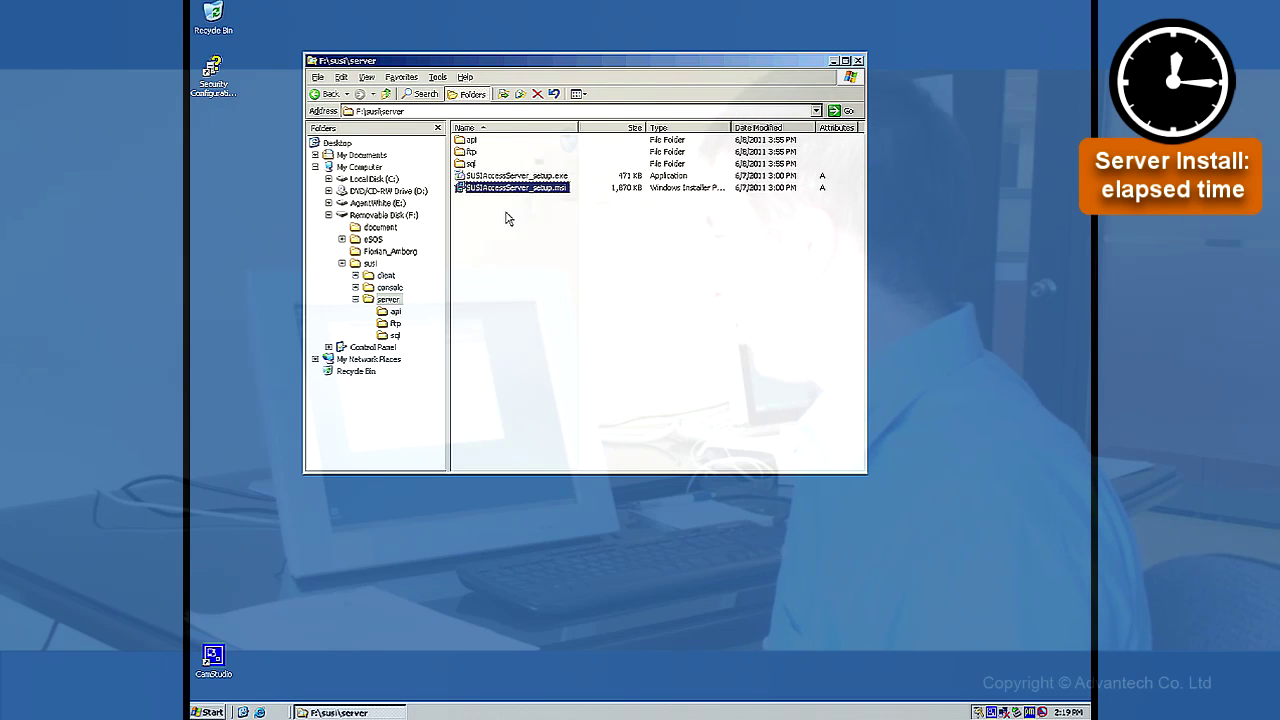
# Open the ftp folder inside the server folder and launch FileZilla_Server-0_9_39.exe
pyautogui.doubleClick(472, 152)
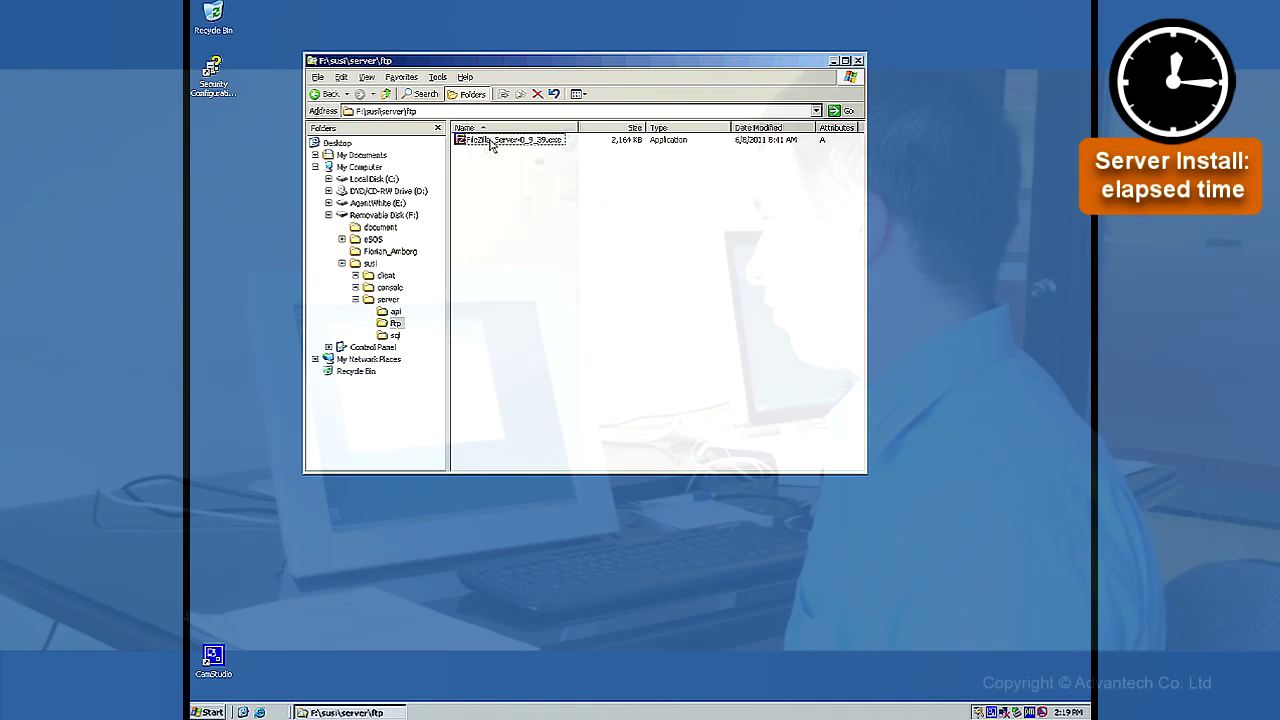
pyautogui.moveTo(490, 146)
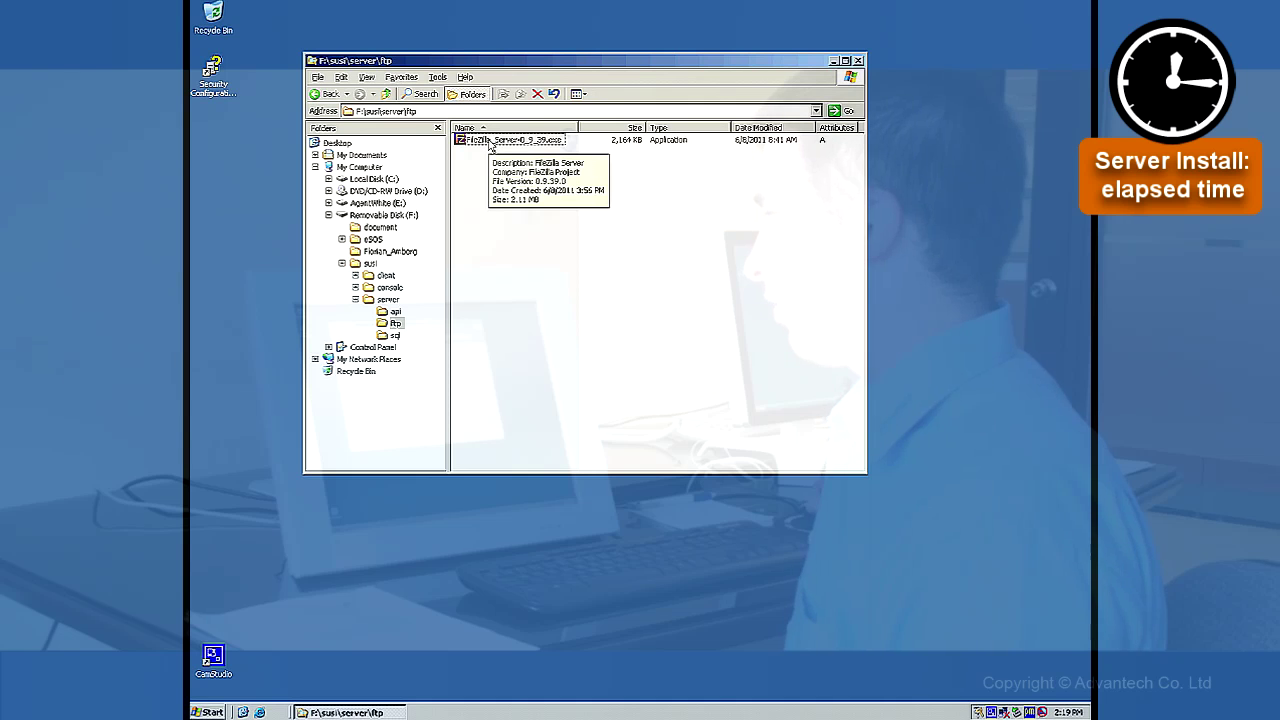
pyautogui.doubleClick(507, 142)
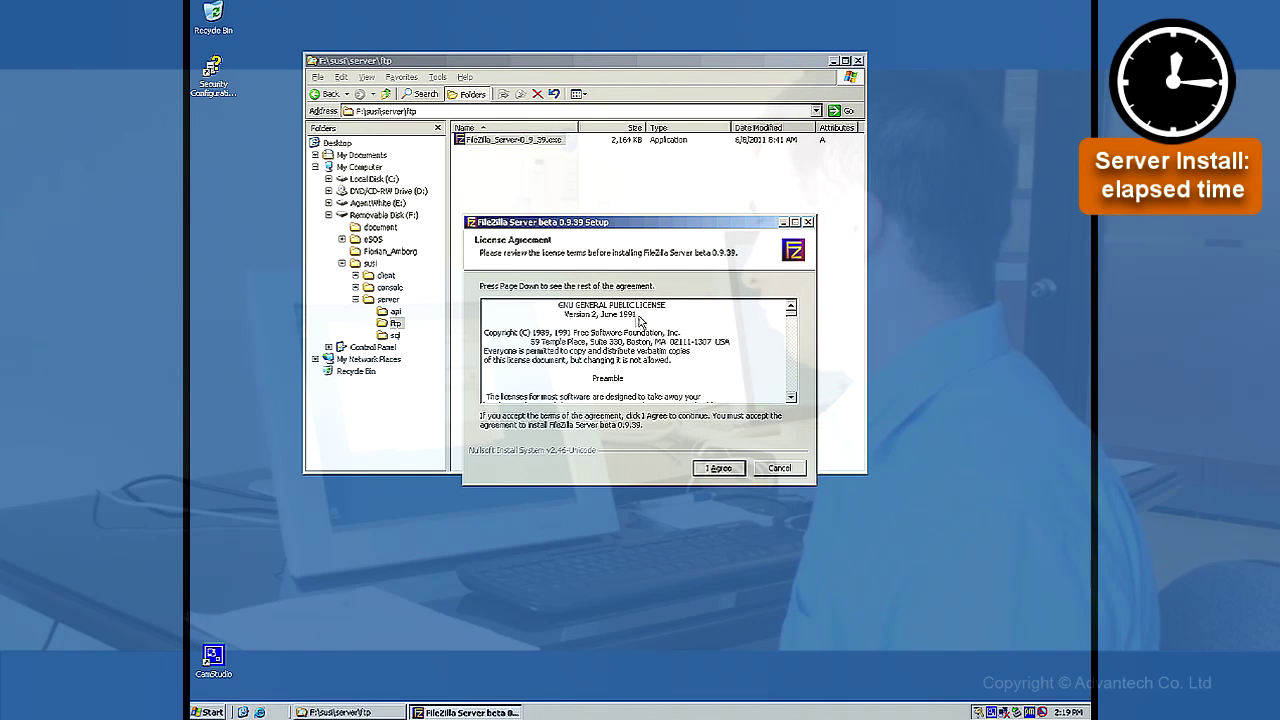
# Accept the FileZilla Server license and install it with the Standard components, default location and default startup settings
pyautogui.click(722, 468)
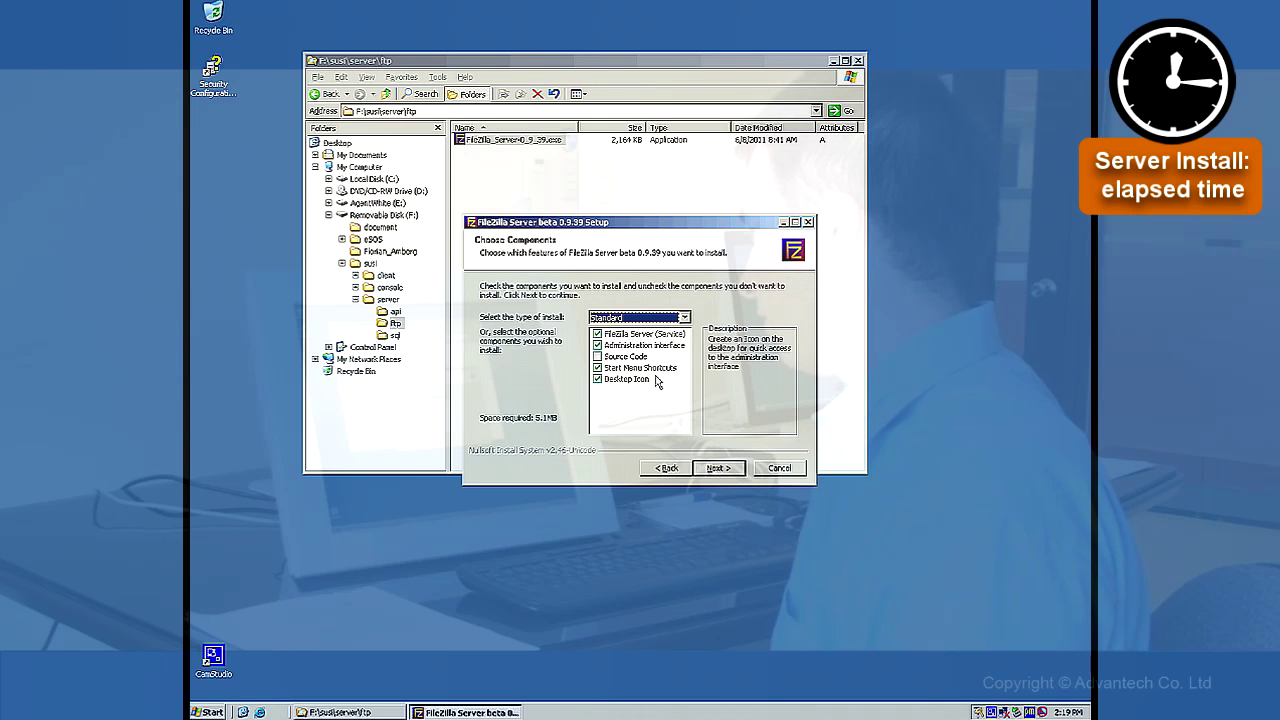
pyautogui.click(728, 469)
pyautogui.click(736, 472)
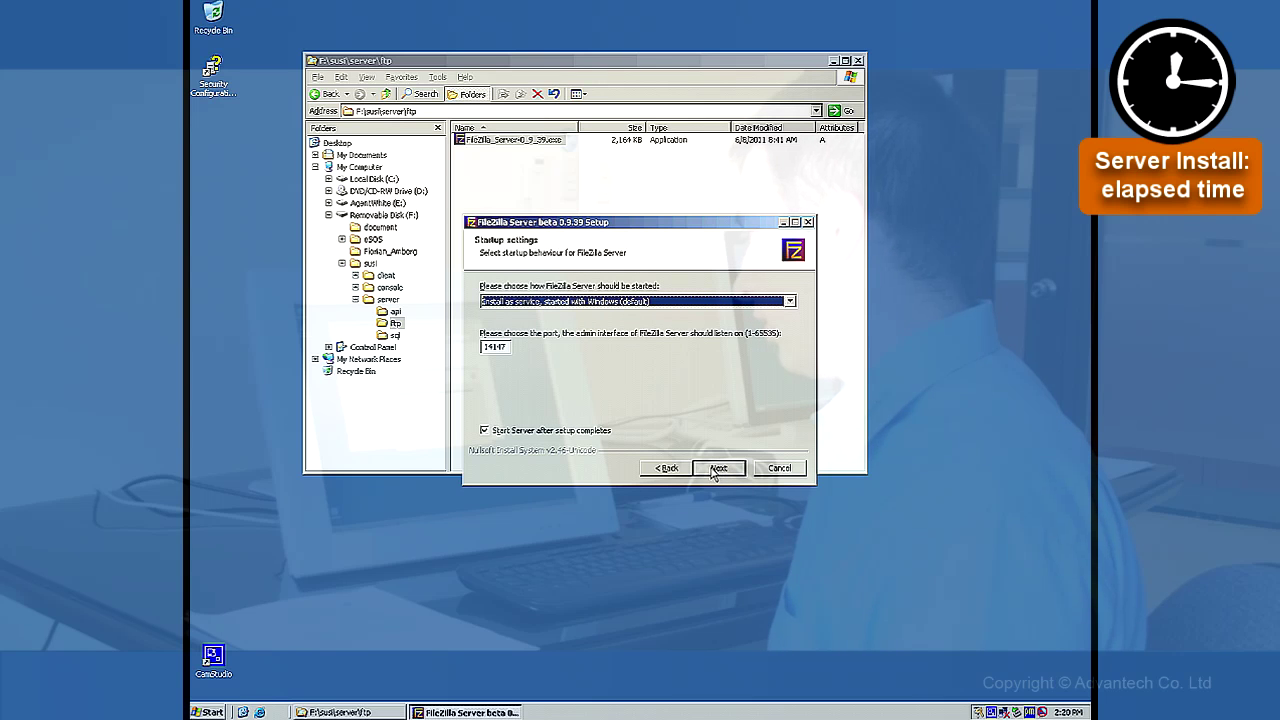
pyautogui.click(718, 469)
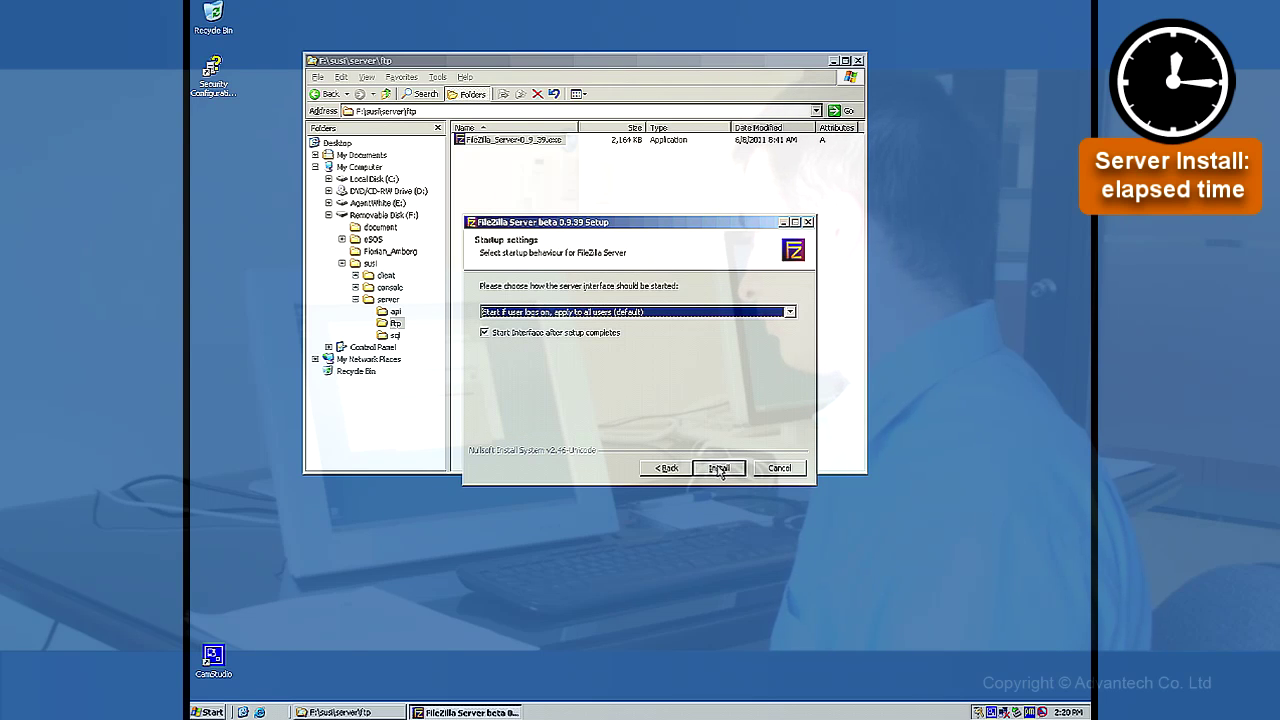
pyautogui.click(720, 469)
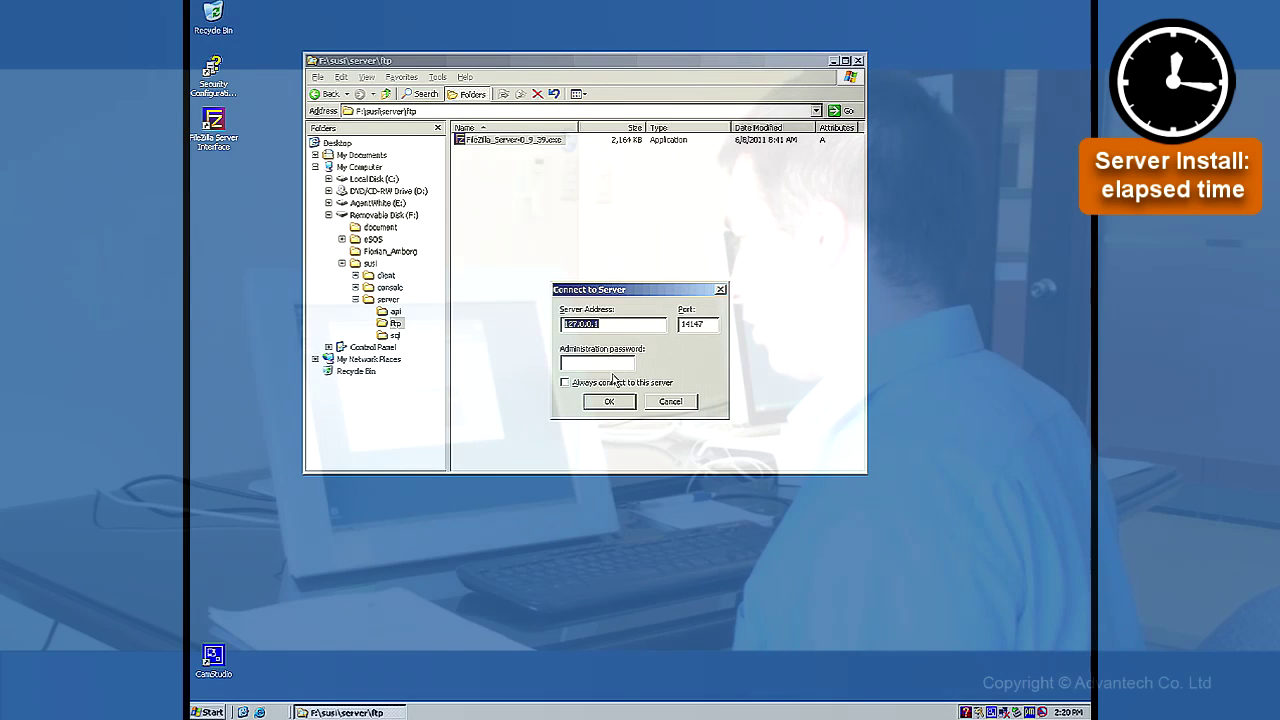
# Connect to the FileZilla server at 127.0.0.1 on port 14147 and add a user account named eSOS
pyautogui.click(629, 402)
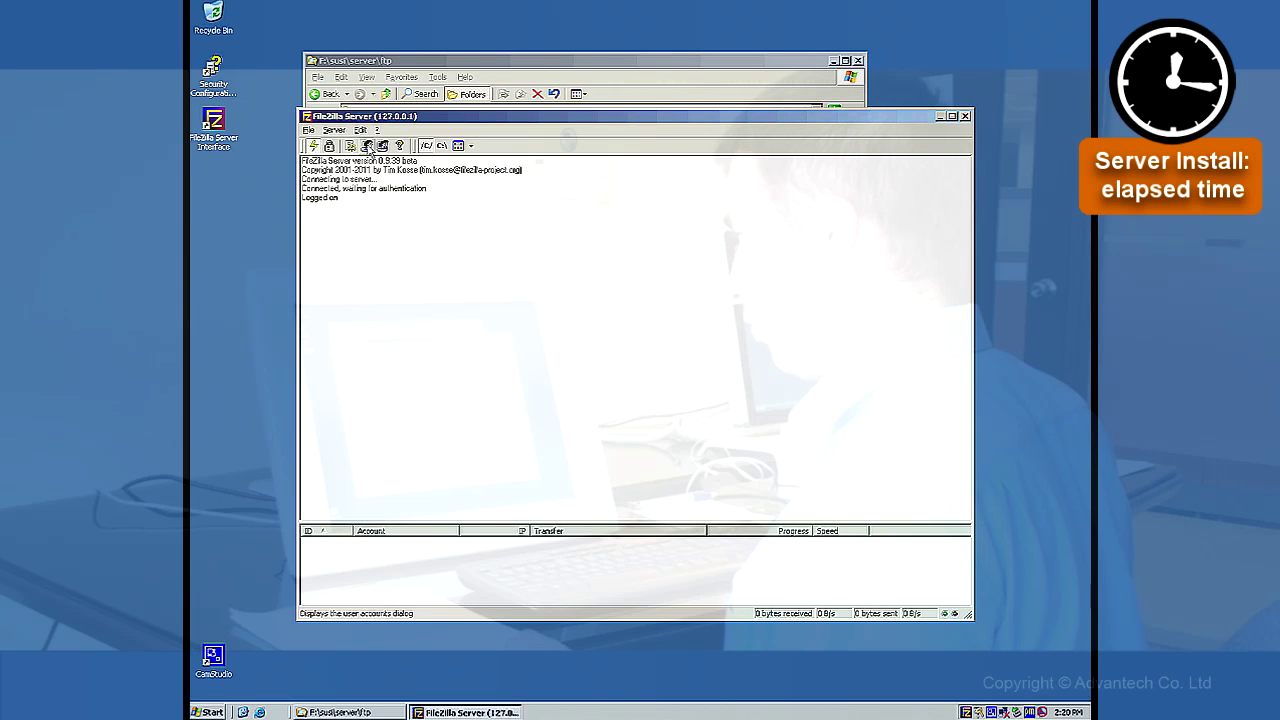
pyautogui.click(368, 146)
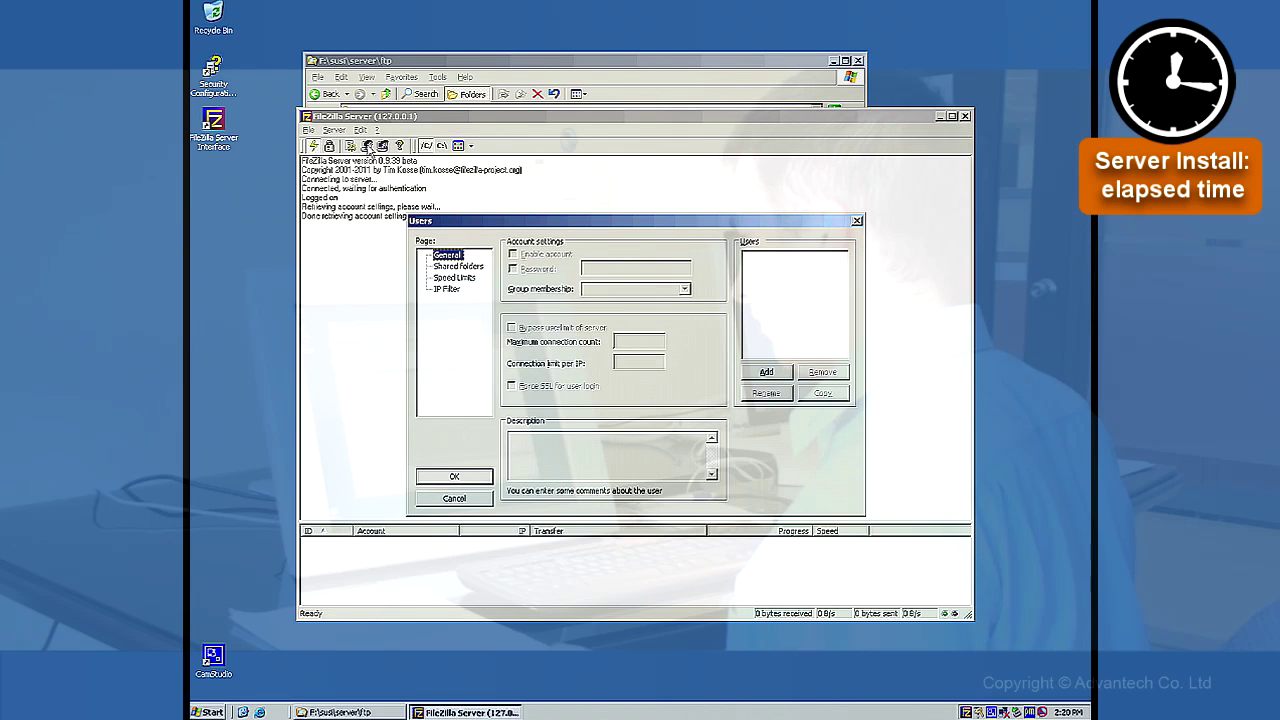
pyautogui.click(766, 374)
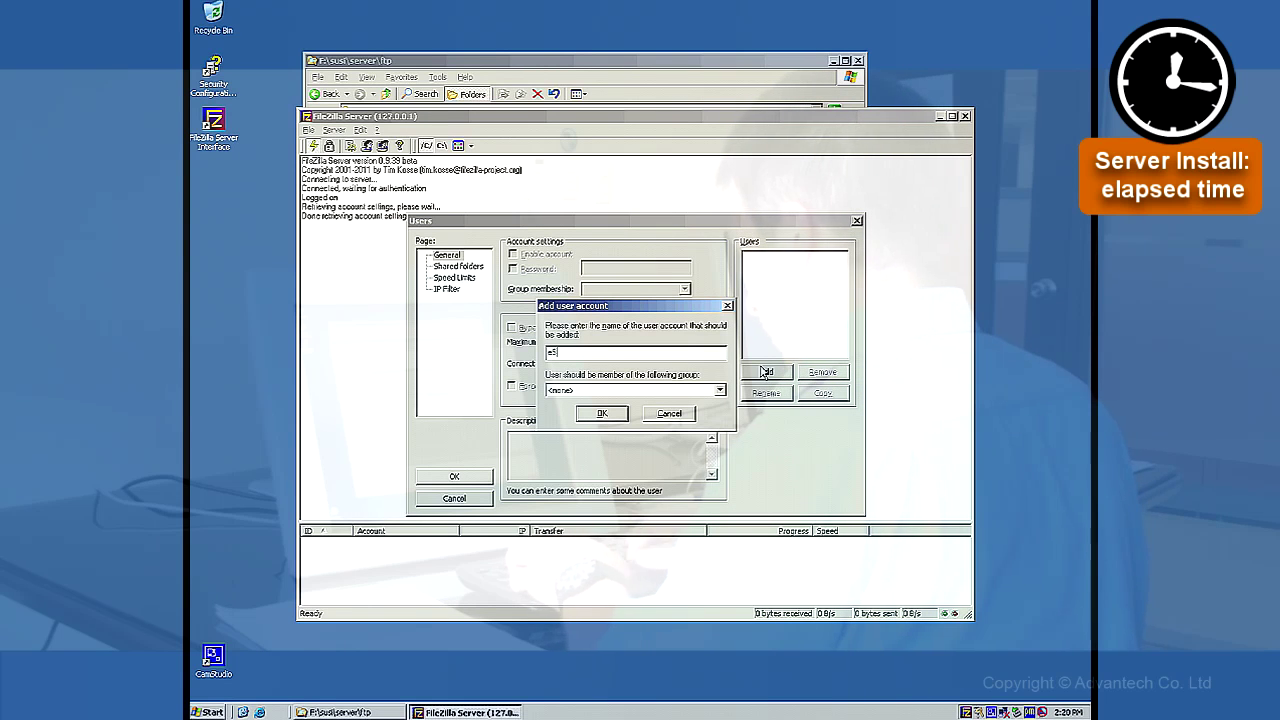
pyautogui.write('e505')
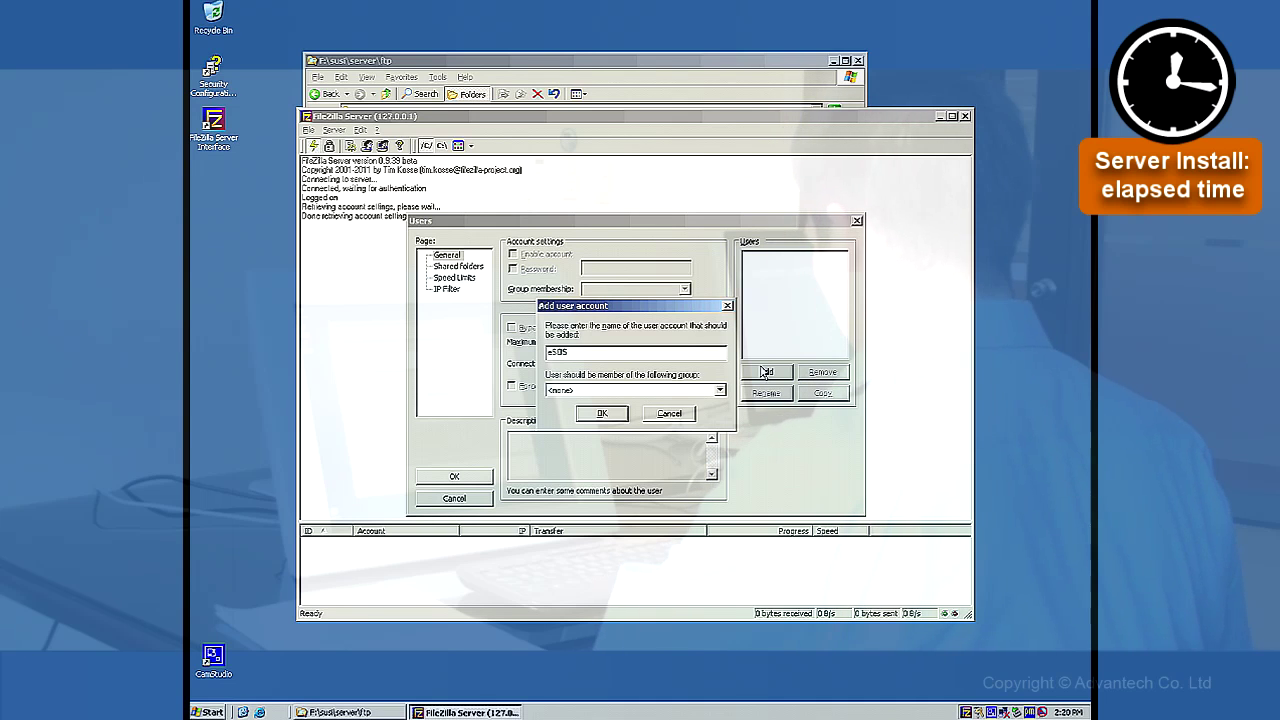
pyautogui.click(603, 420)
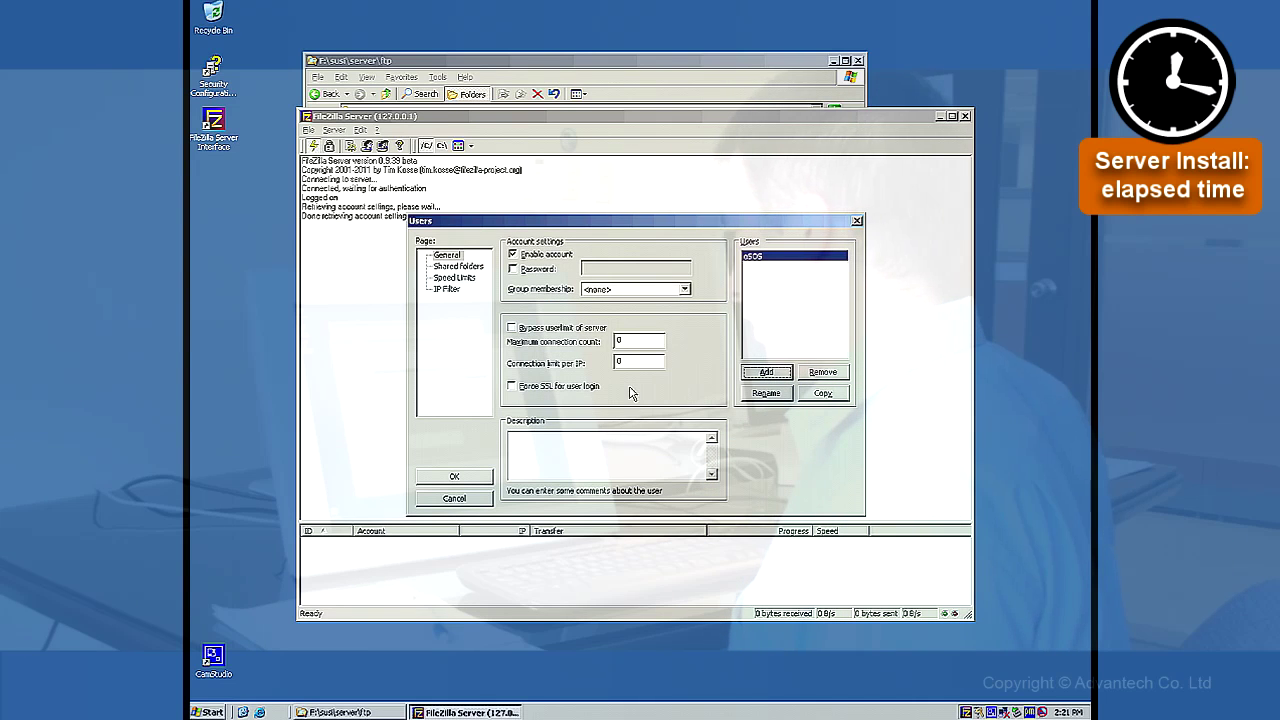
# Add C:\Program Files as a shared folder for the eSOS user
pyautogui.click(456, 267)
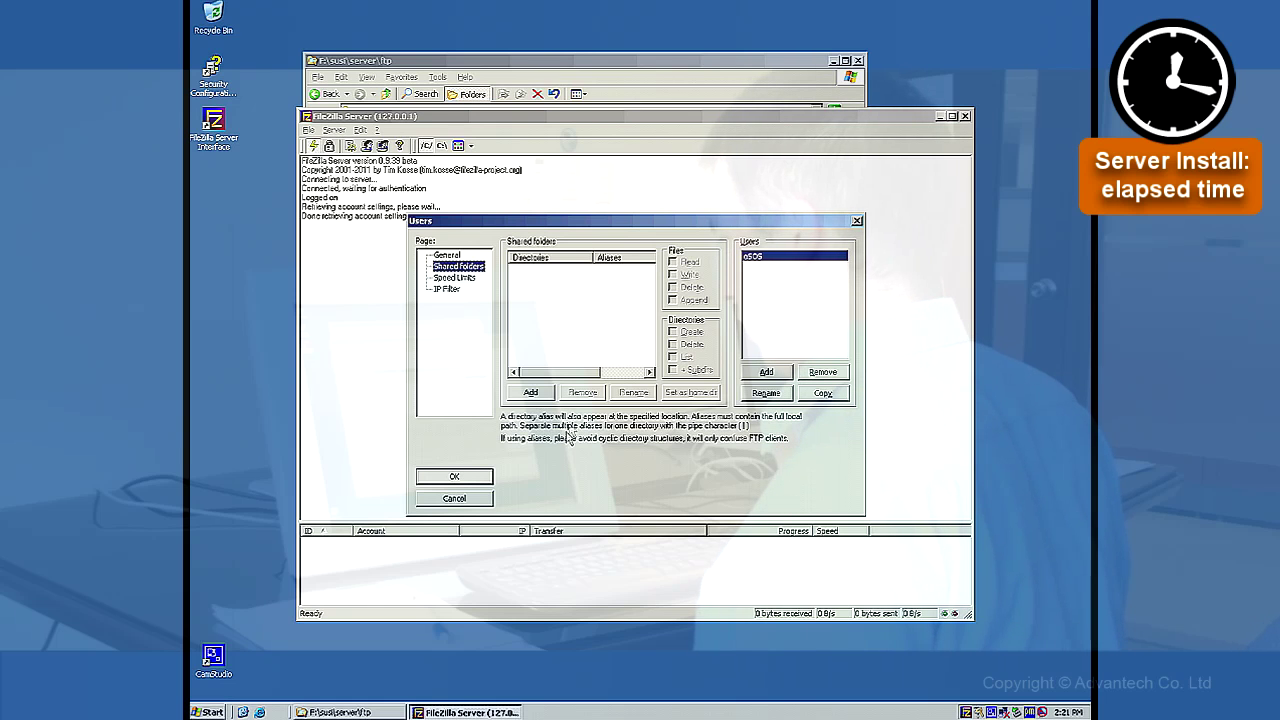
pyautogui.click(538, 393)
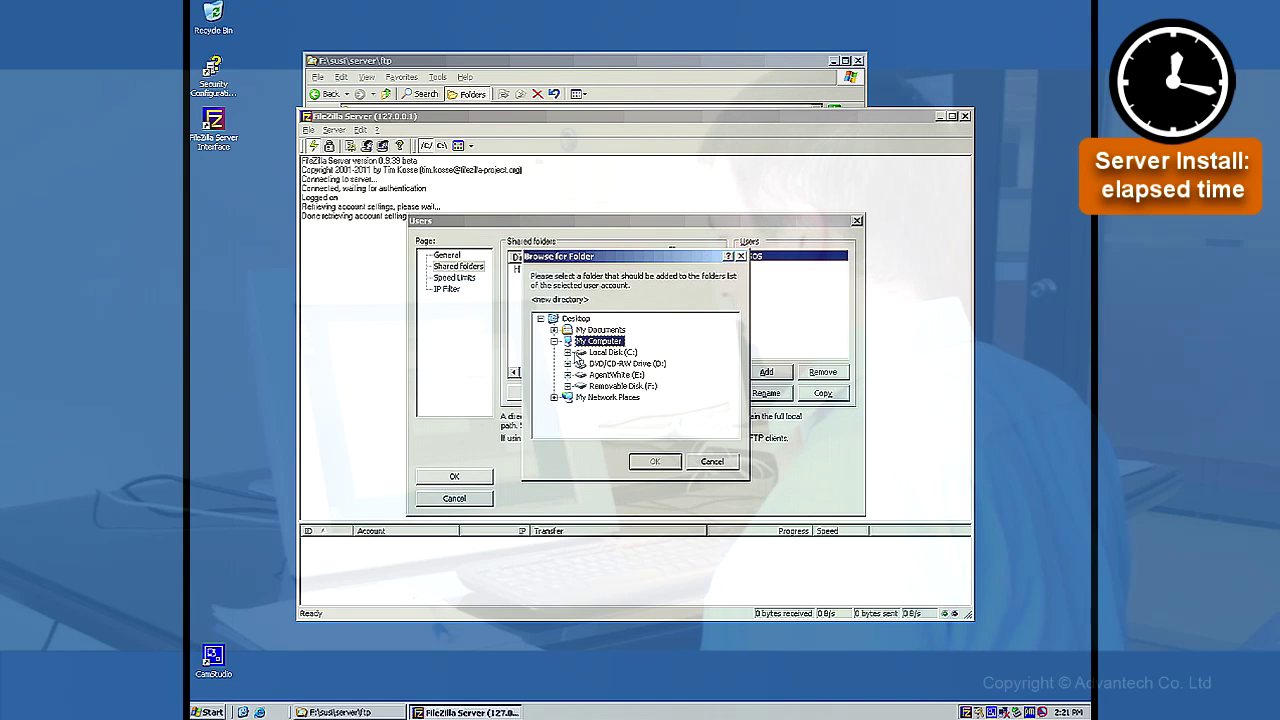
pyautogui.click(582, 353)
pyautogui.click(567, 352)
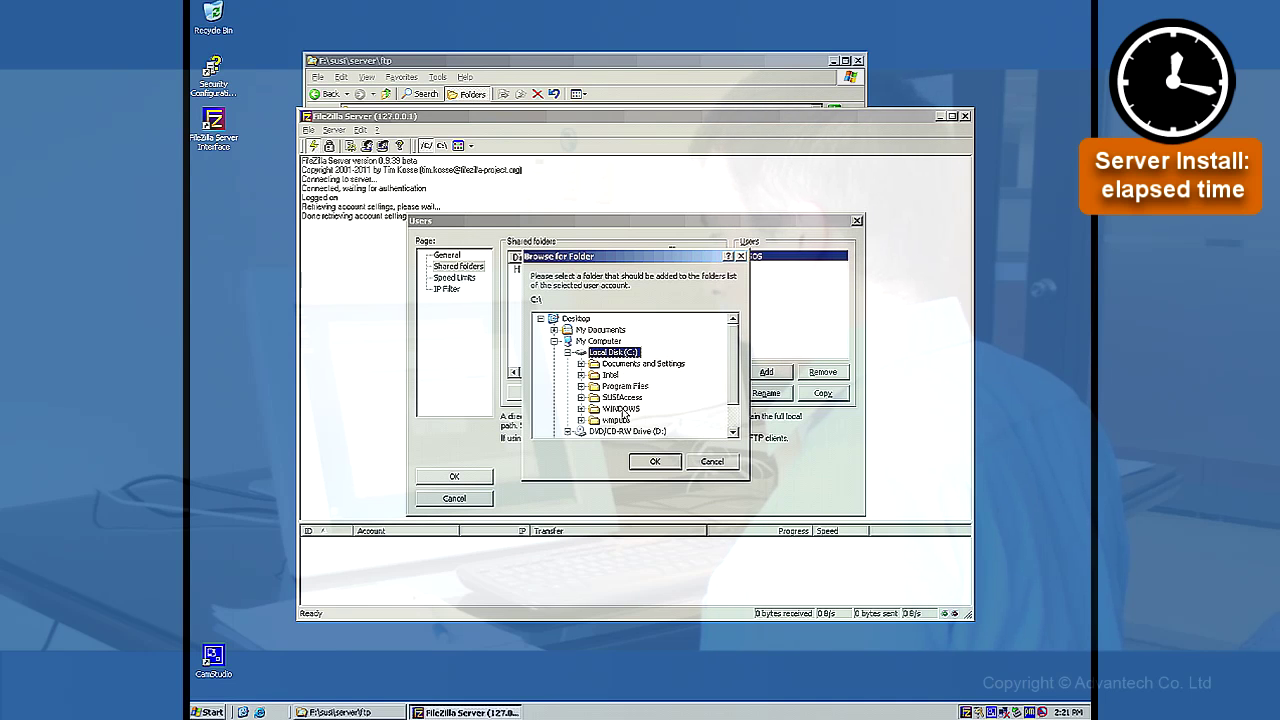
pyautogui.doubleClick(623, 388)
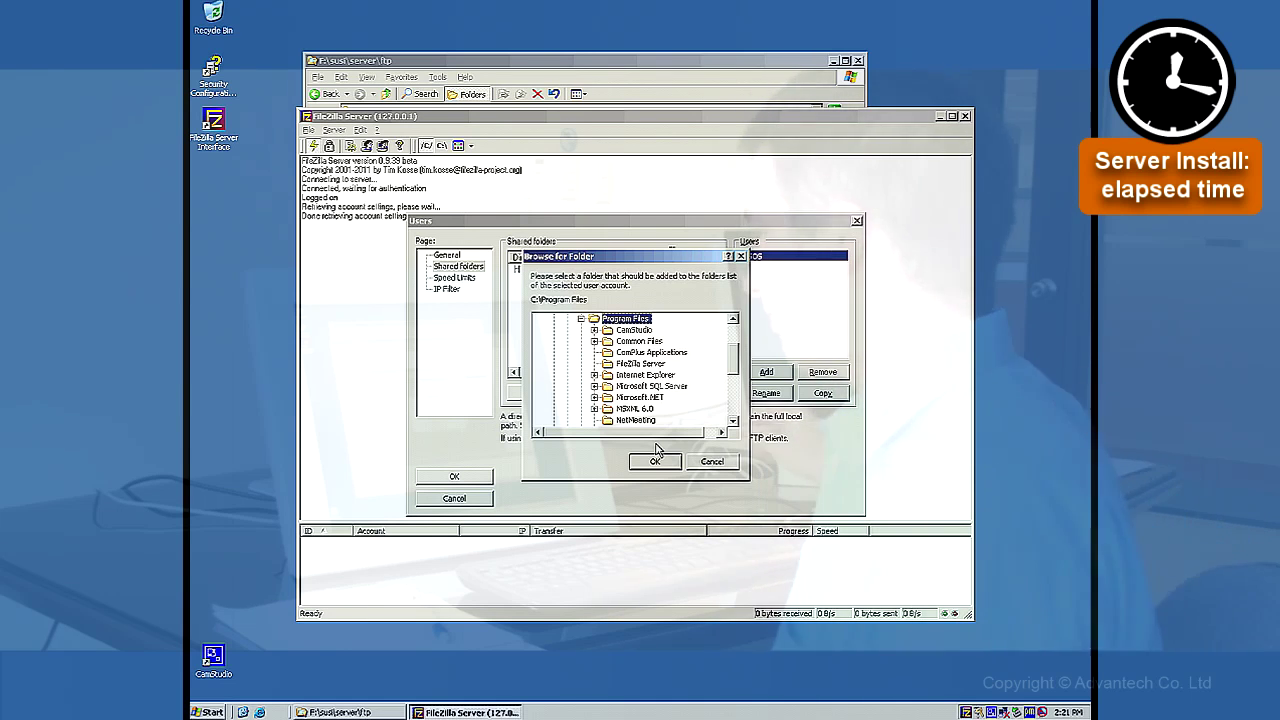
pyautogui.click(656, 461)
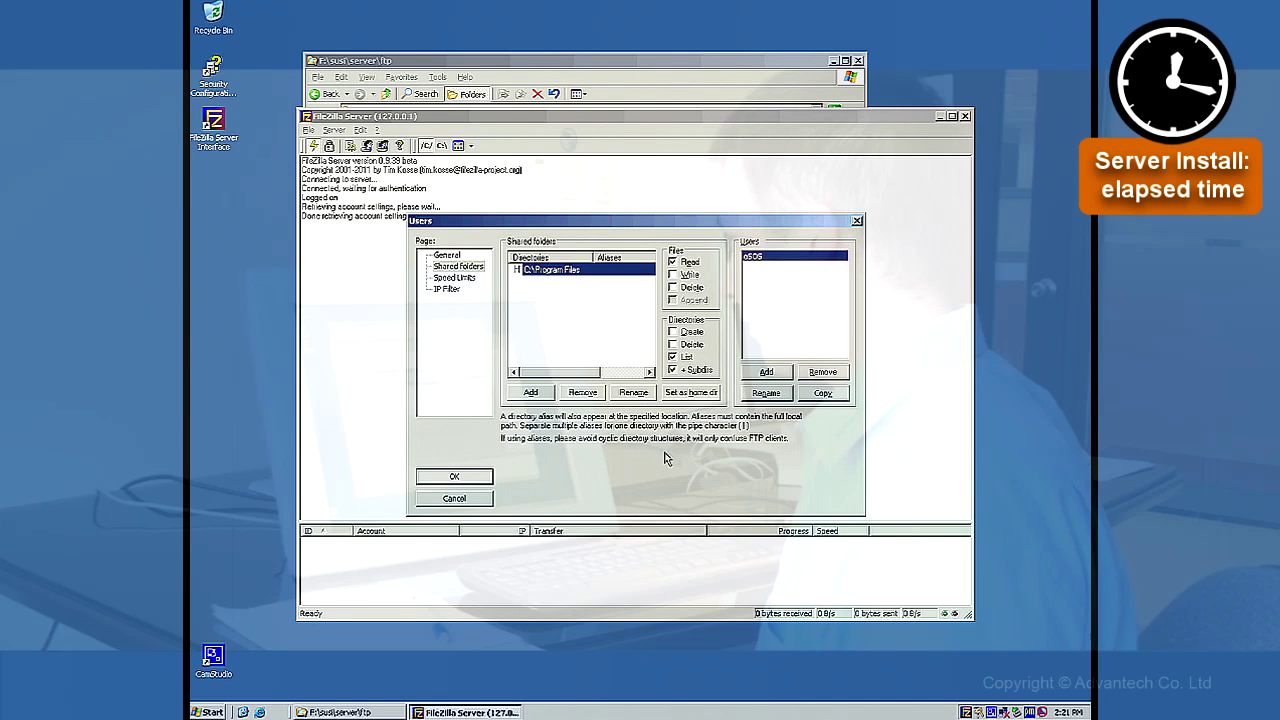
# Grant the shared folder file Write, Delete and Append plus directory Create and Delete permissions, and save the user account
pyautogui.click(673, 274)
pyautogui.click(672, 300)
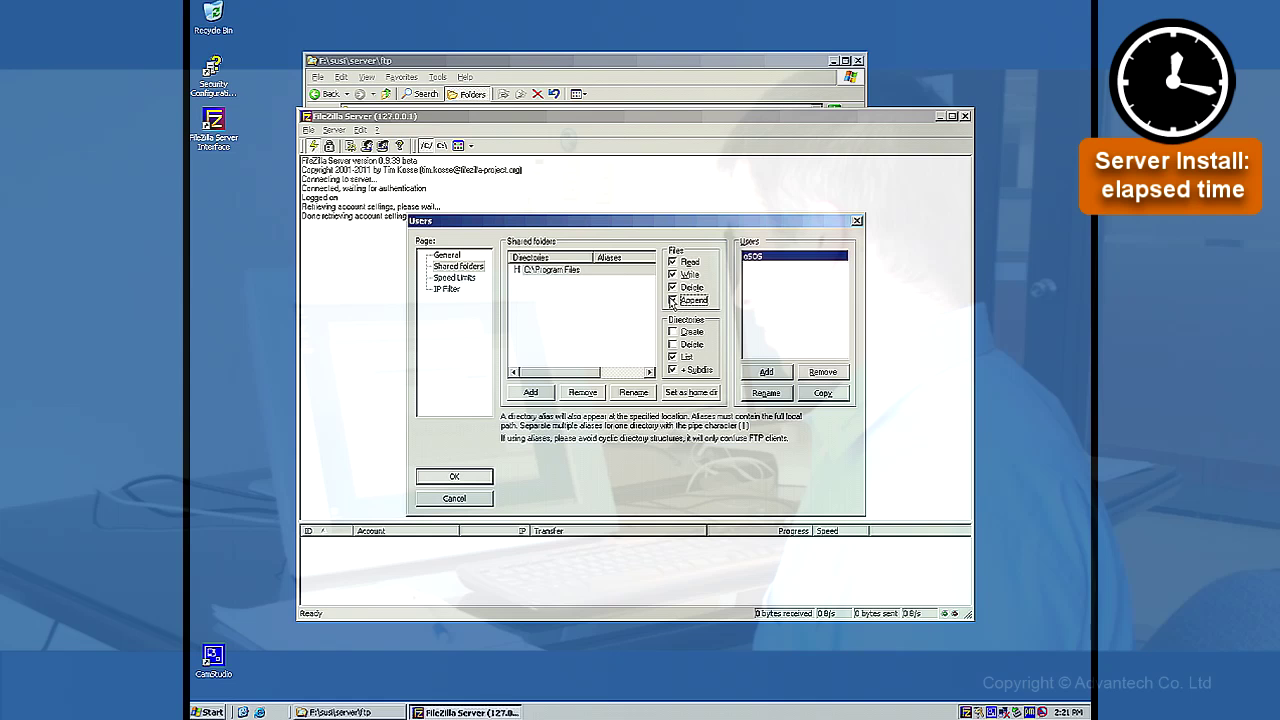
pyautogui.click(688, 344)
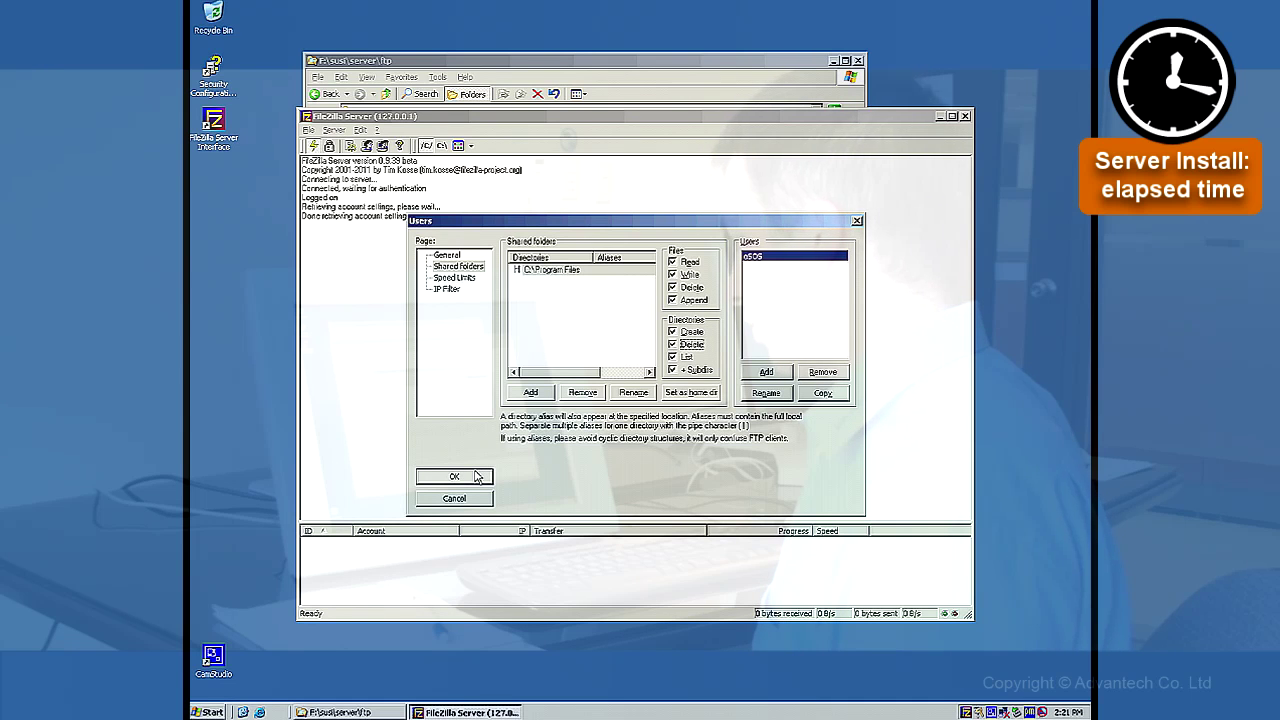
pyautogui.click(476, 476)
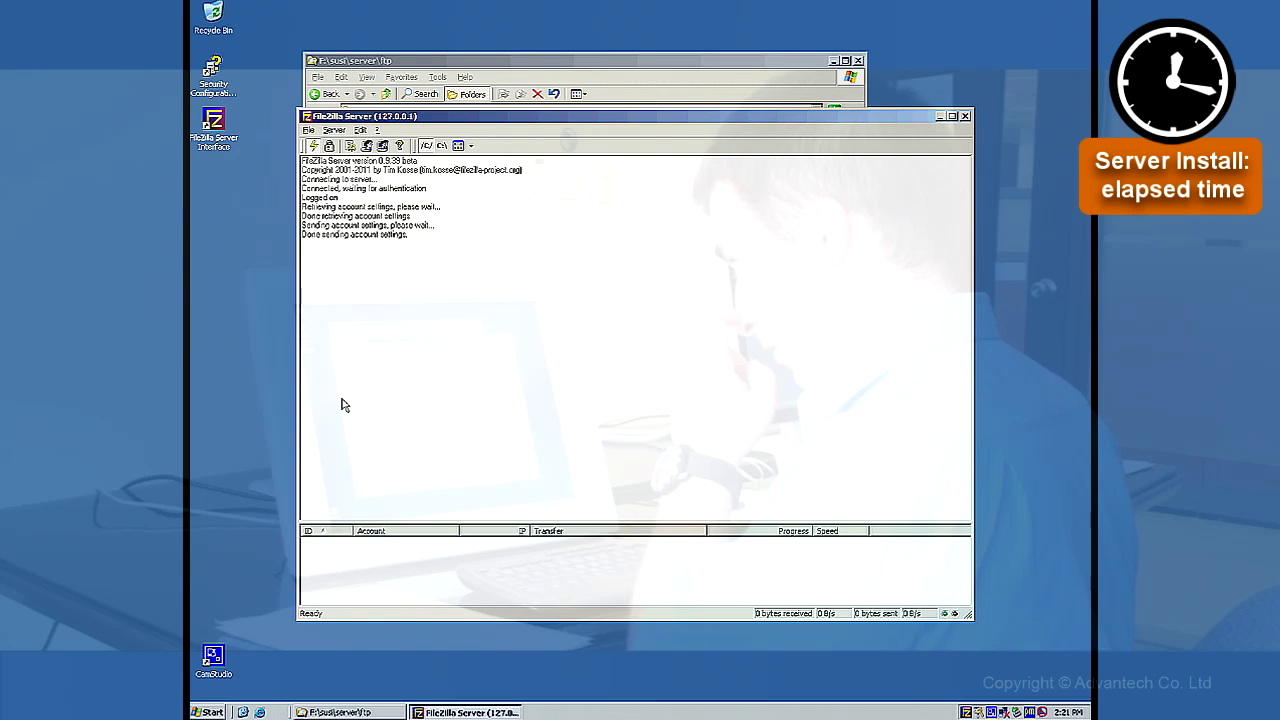
# In the server's general settings, set the connections timeout to 1200, no transfer timeout to 6000 and login timeout to 600 seconds, and save
pyautogui.click(339, 131)
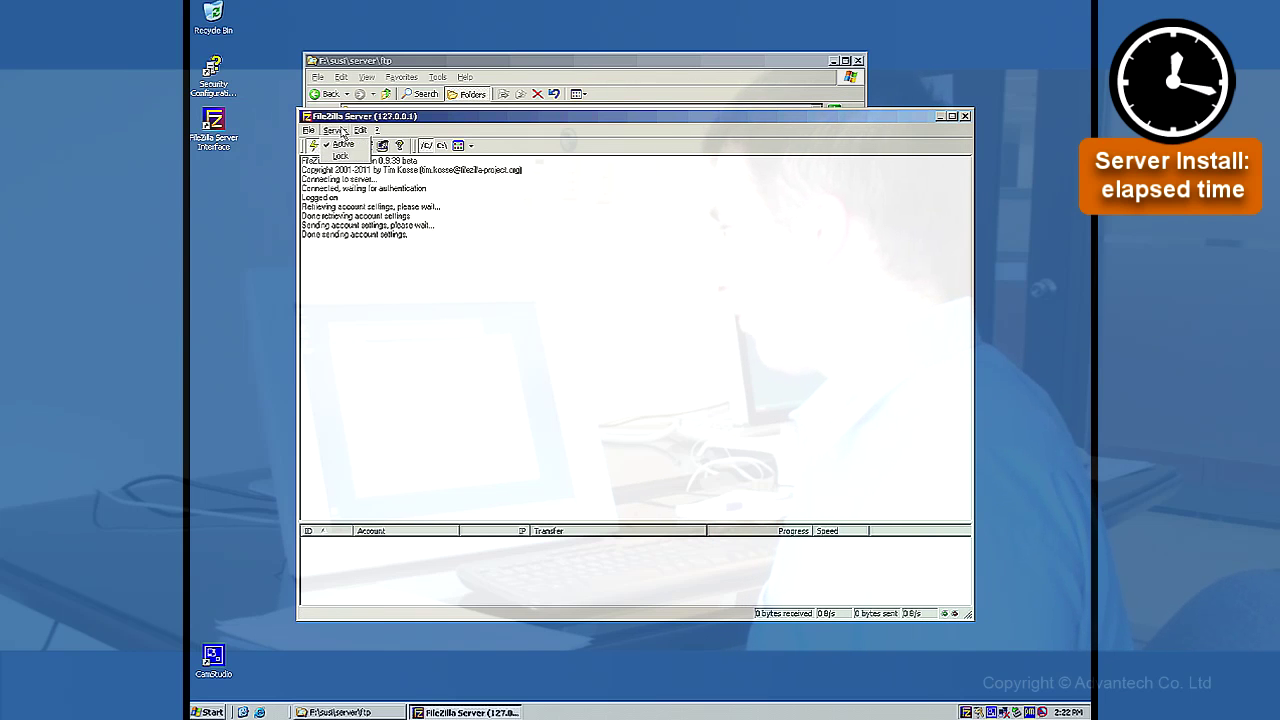
pyautogui.moveTo(360, 133)
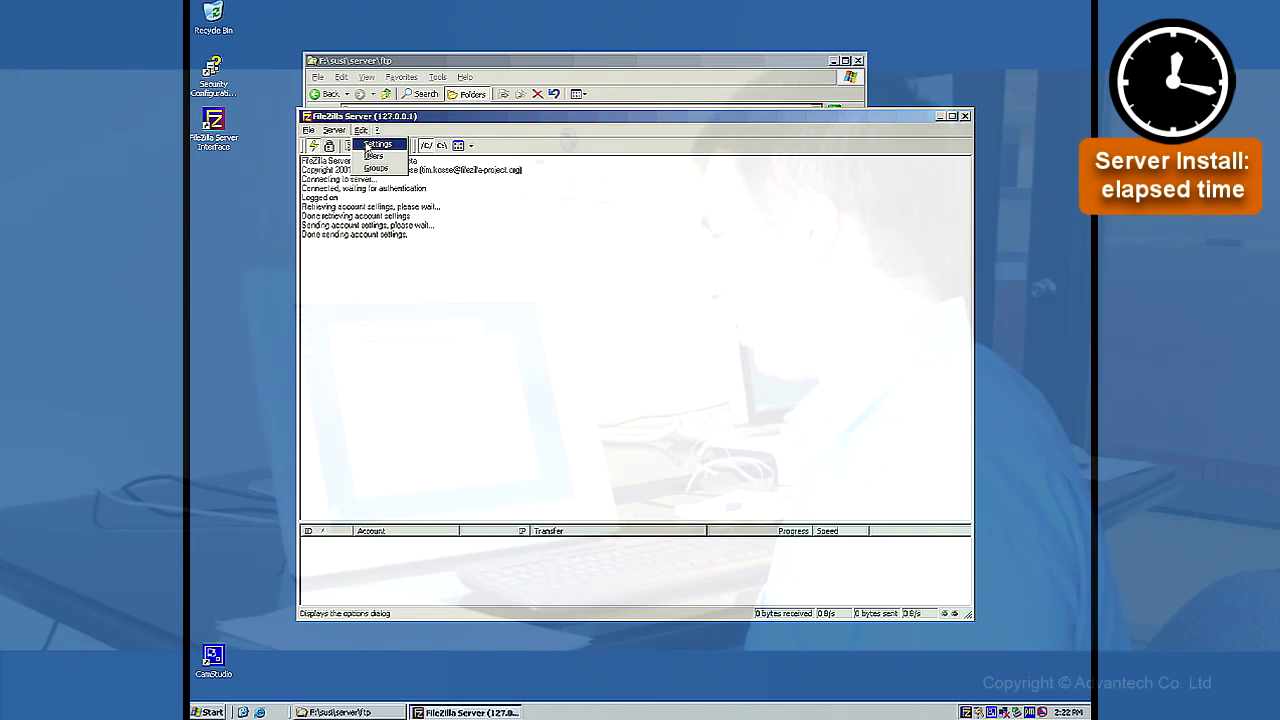
pyautogui.click(368, 146)
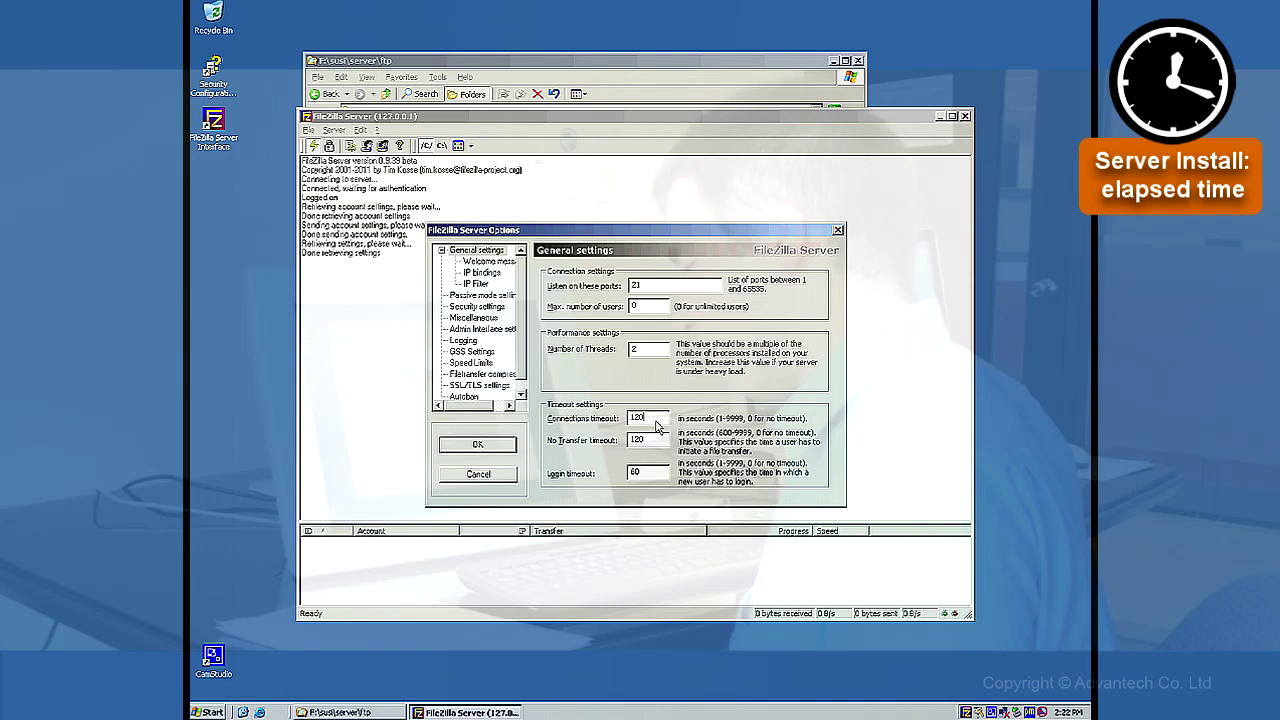
pyautogui.write('0')
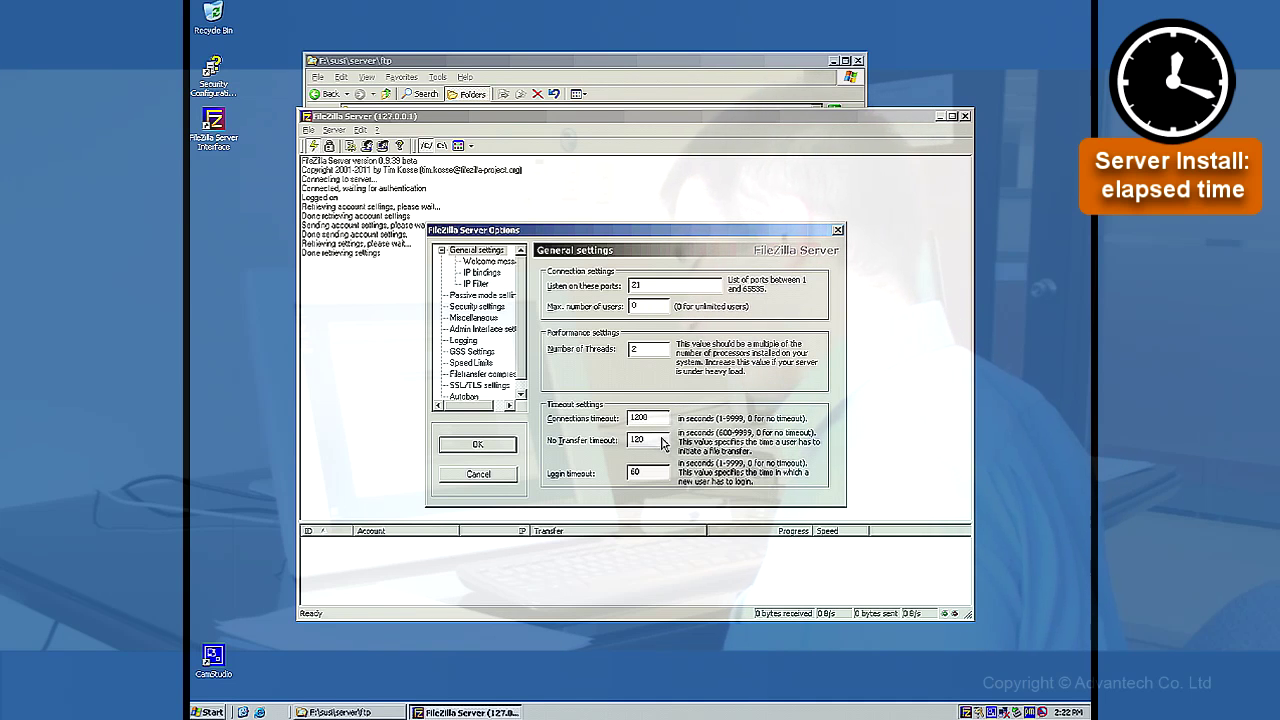
pyautogui.doubleClick(660, 440)
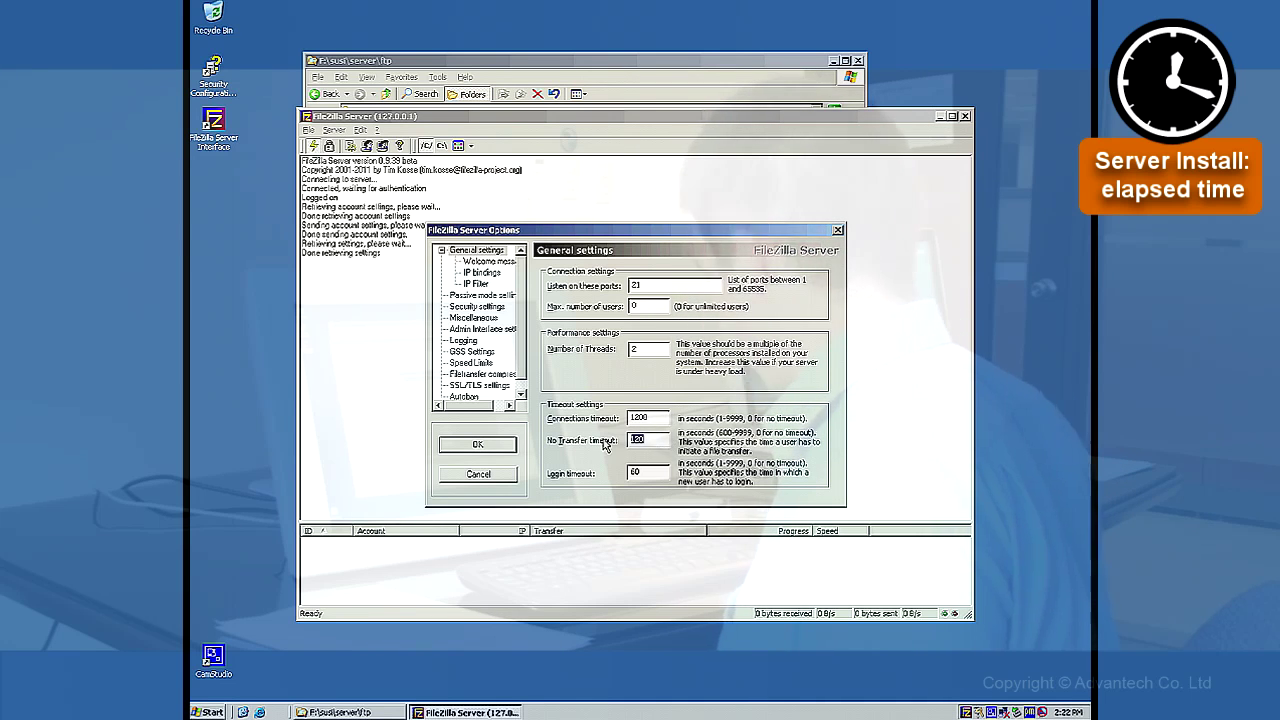
pyautogui.write('6000')
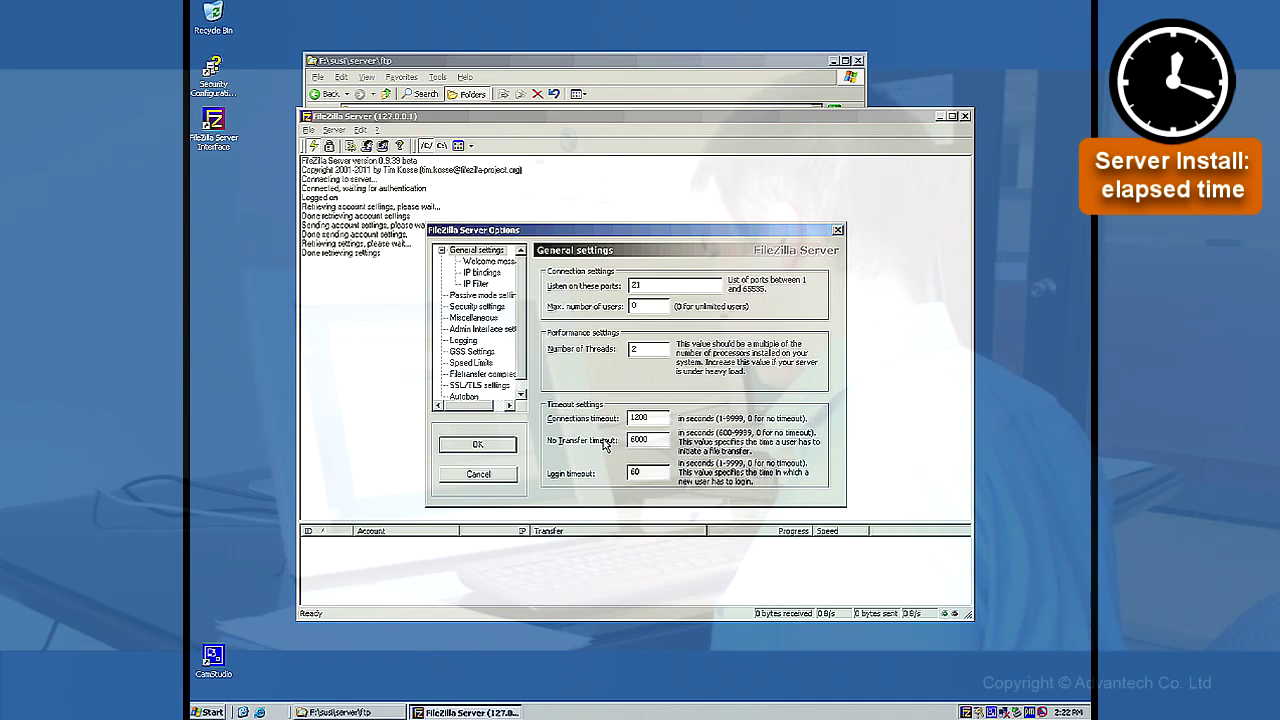
pyautogui.doubleClick(641, 472)
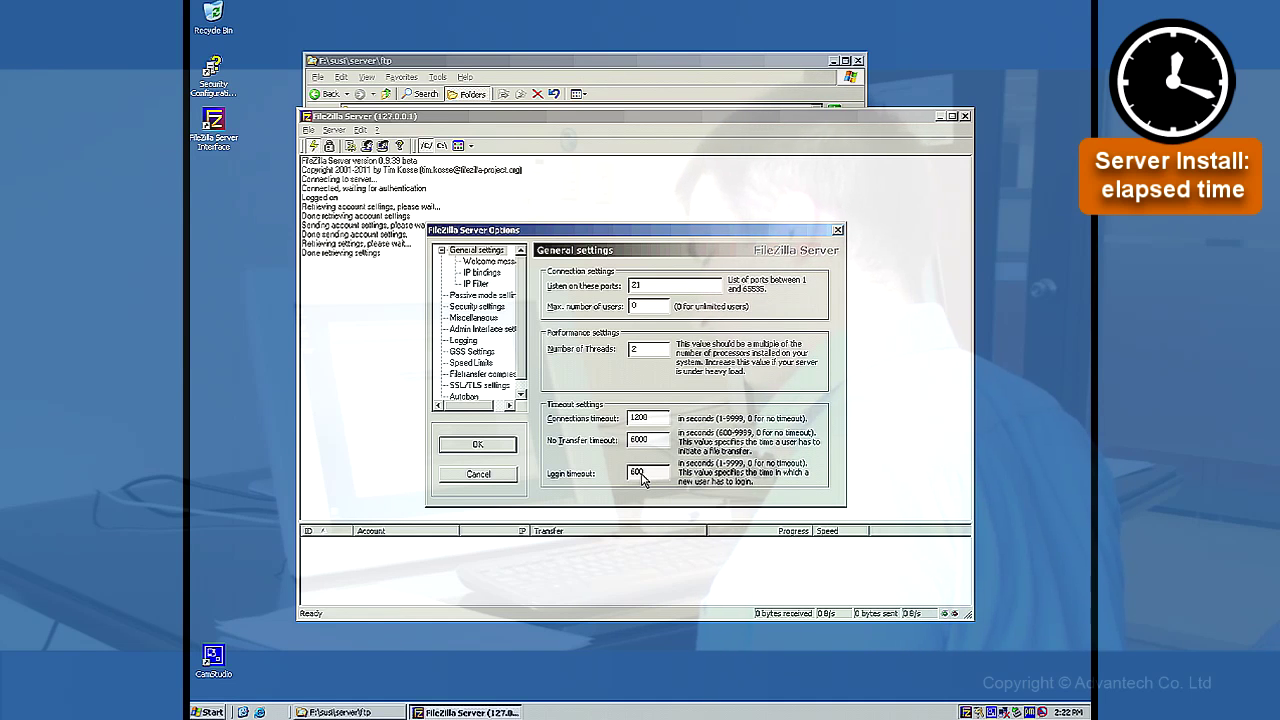
pyautogui.click(475, 445)
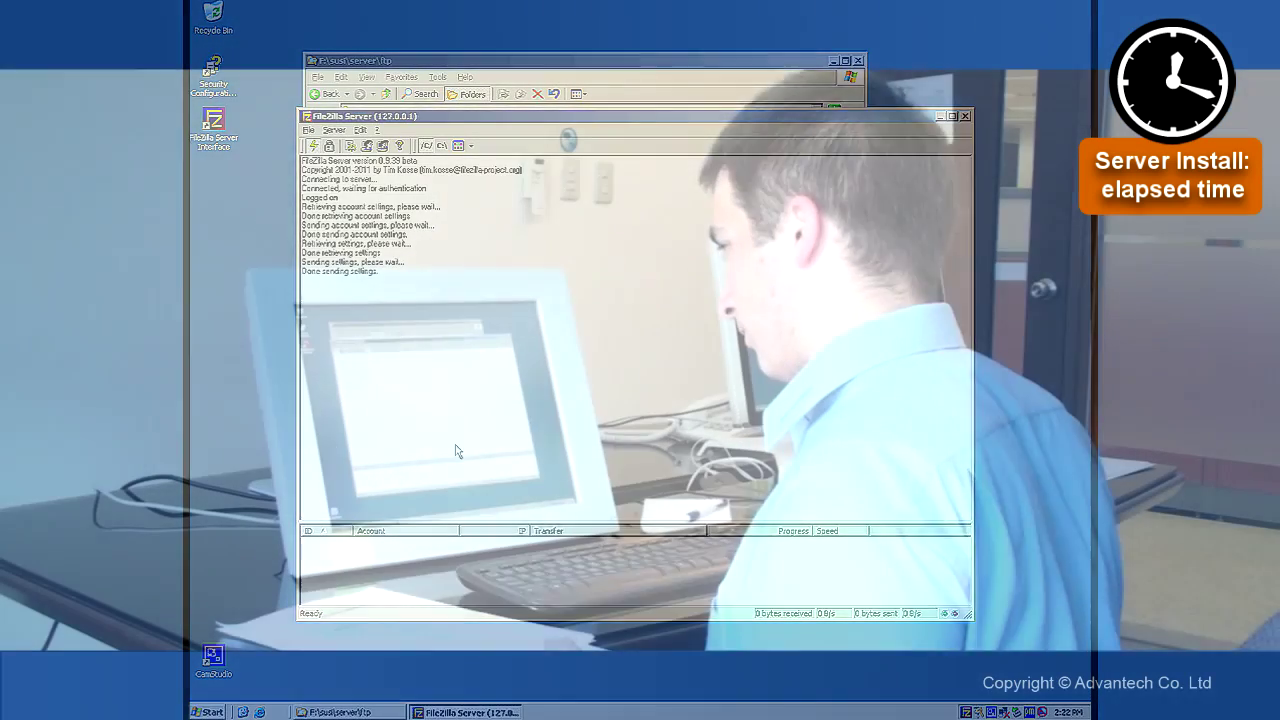